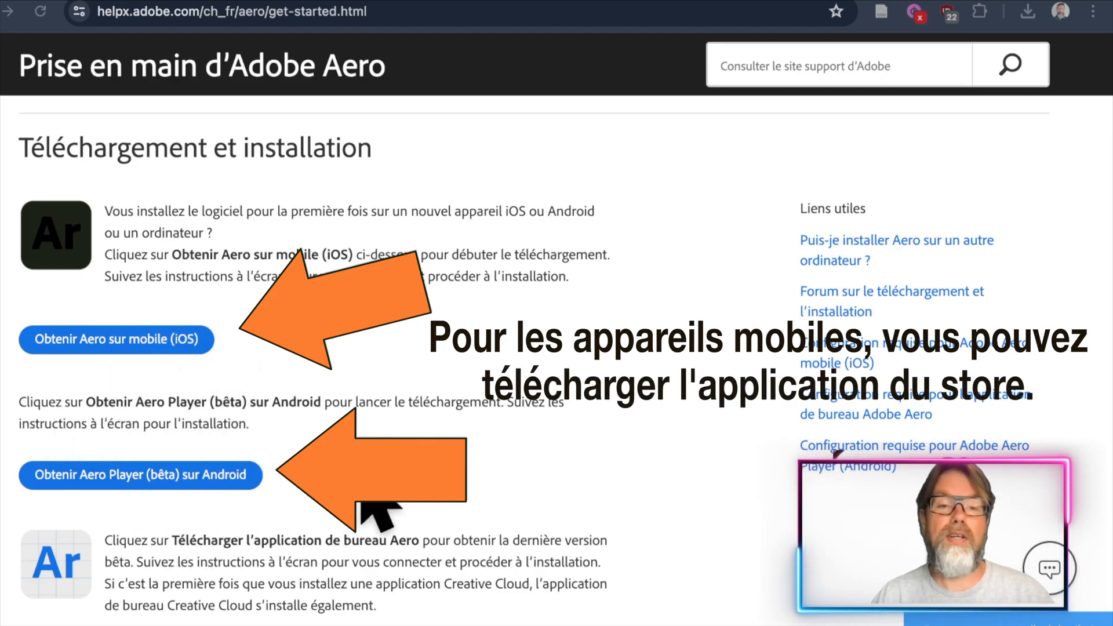
Download the Aero desktop application from the Téléchargement et installation section of the help page.
{"action": "scroll", "coordinate": [364, 502], "scroll_direction": "down", "scroll_amount": 1}
{"action": "scroll", "coordinate": [364, 502], "scroll_direction": "down", "scroll_amount": 4}
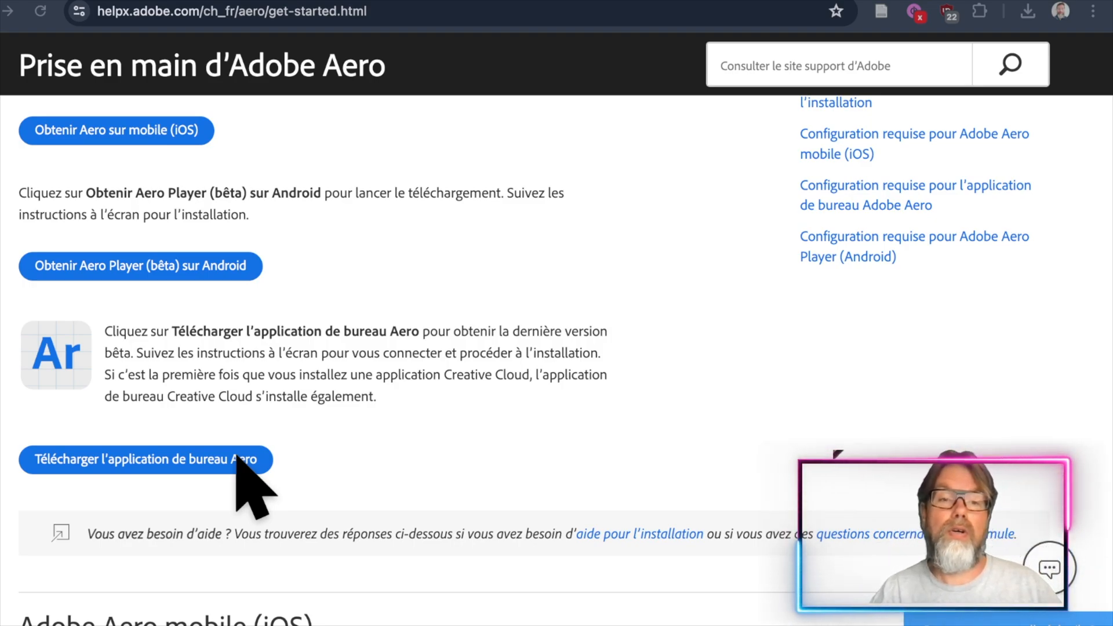
{"action": "left_click", "coordinate": [196, 464]}
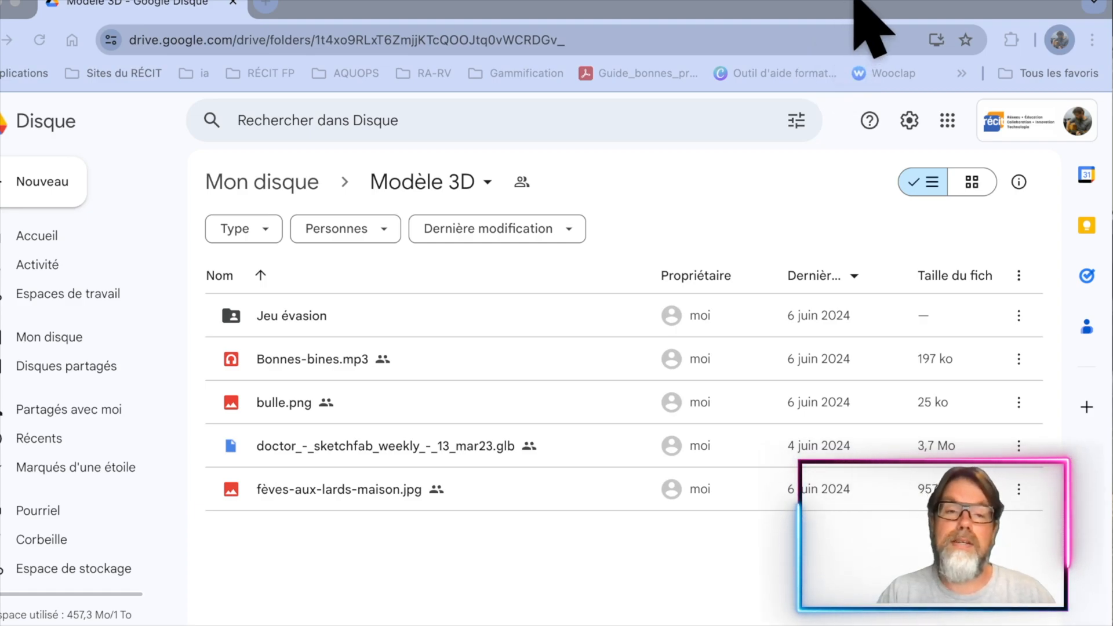
Look over the project's media files in the Modèle 3D folder on the desktop and close the folder.
{"action": "left_click_drag", "start_coordinate": [857, 3], "coordinate": [0, 13]}
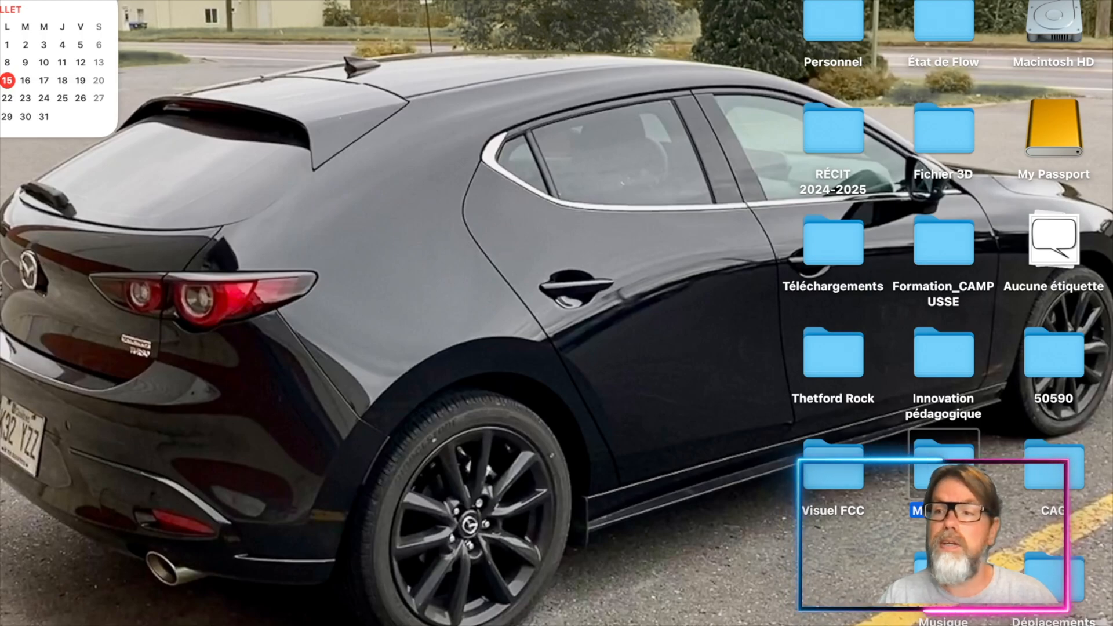
{"action": "double_click", "coordinate": [944, 469]}
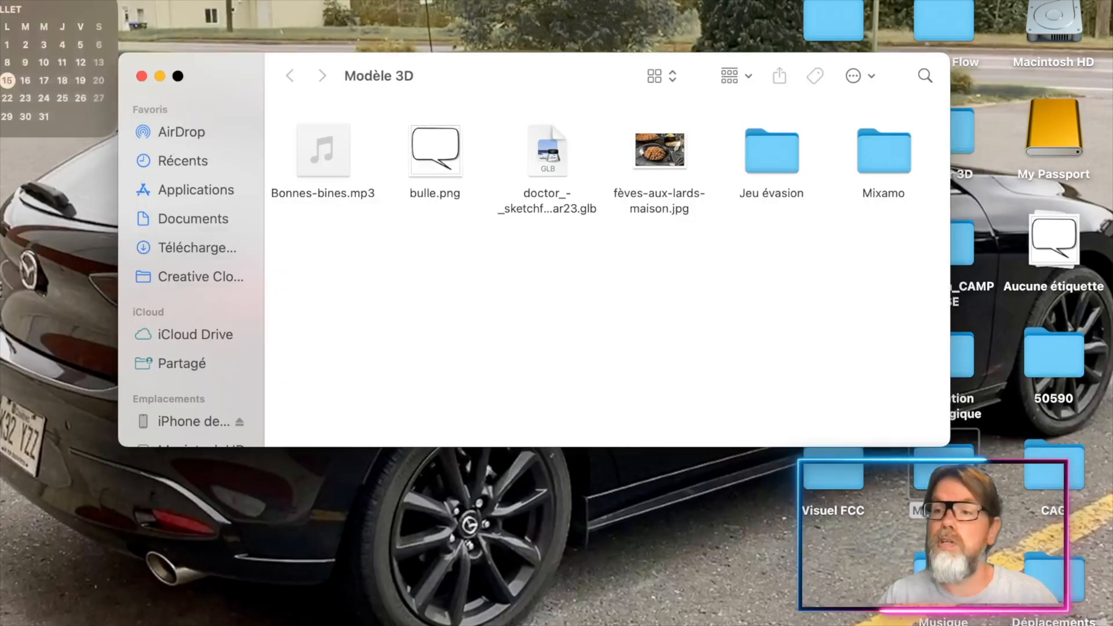
{"action": "left_click", "coordinate": [141, 76]}
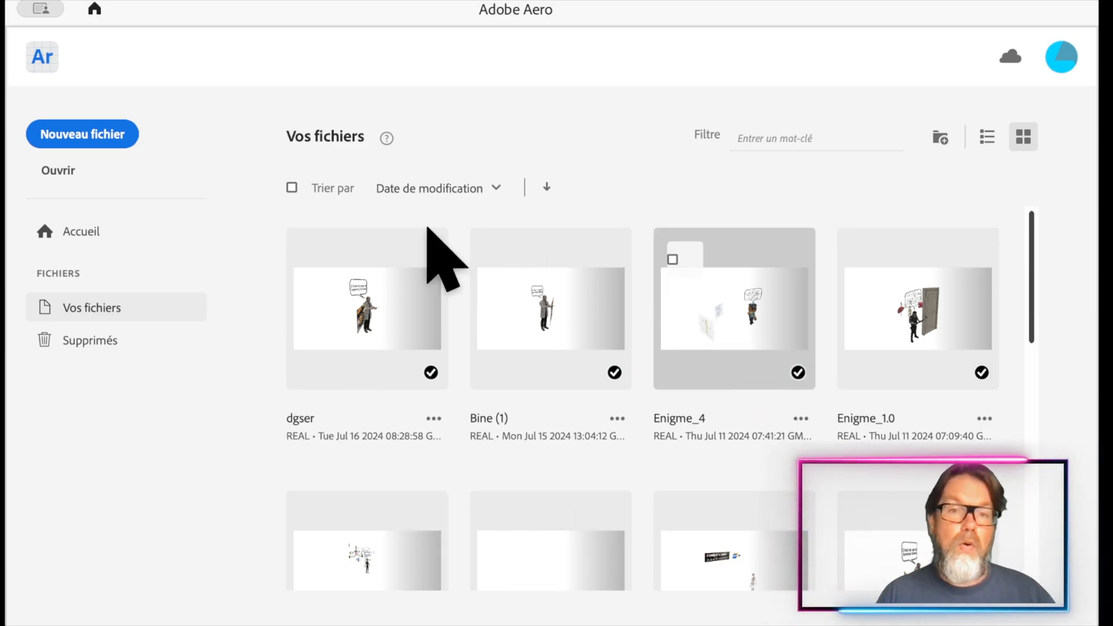
Create a new project named Bine_2 with the Surface Anchor experience type.
{"action": "scroll", "coordinate": [504, 371], "scroll_direction": "down", "scroll_amount": 10}
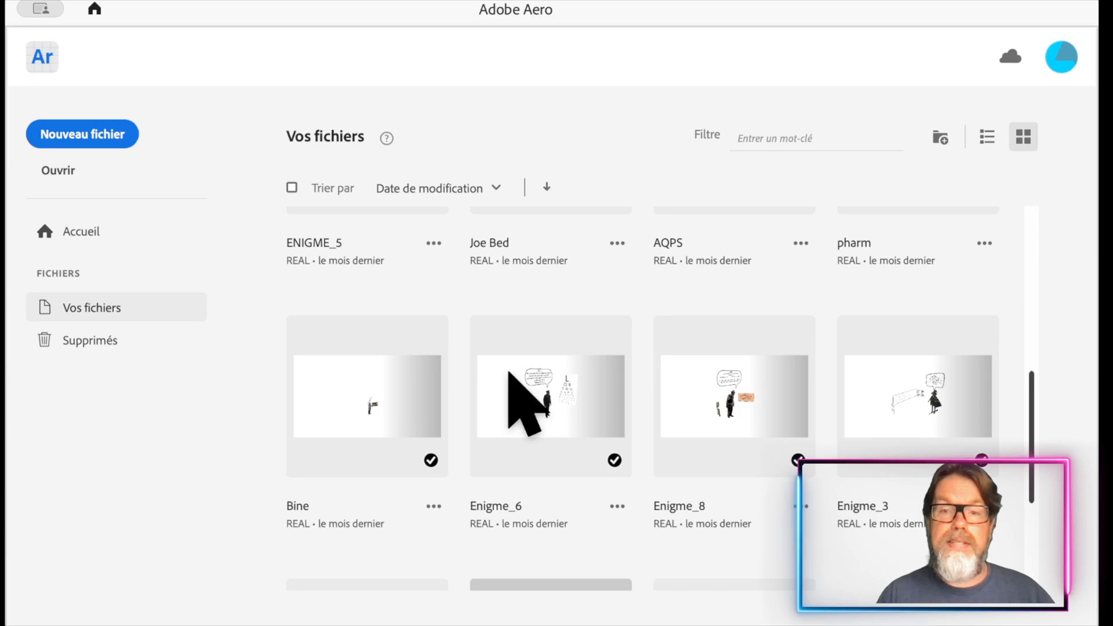
{"action": "scroll", "coordinate": [509, 373], "scroll_direction": "up", "scroll_amount": 10}
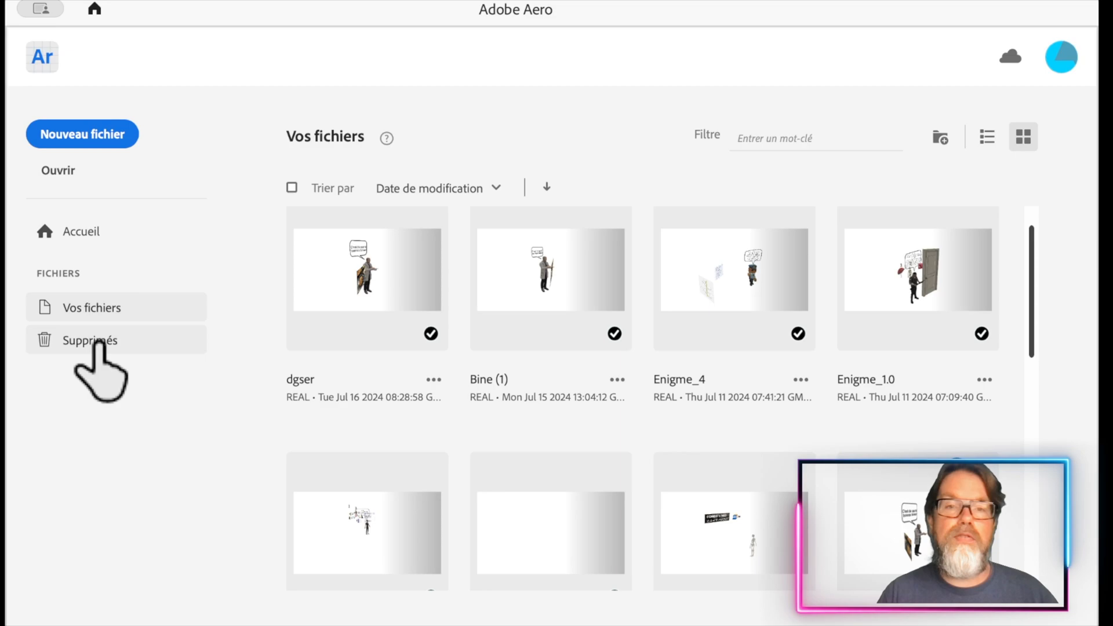
{"action": "left_click", "coordinate": [106, 135]}
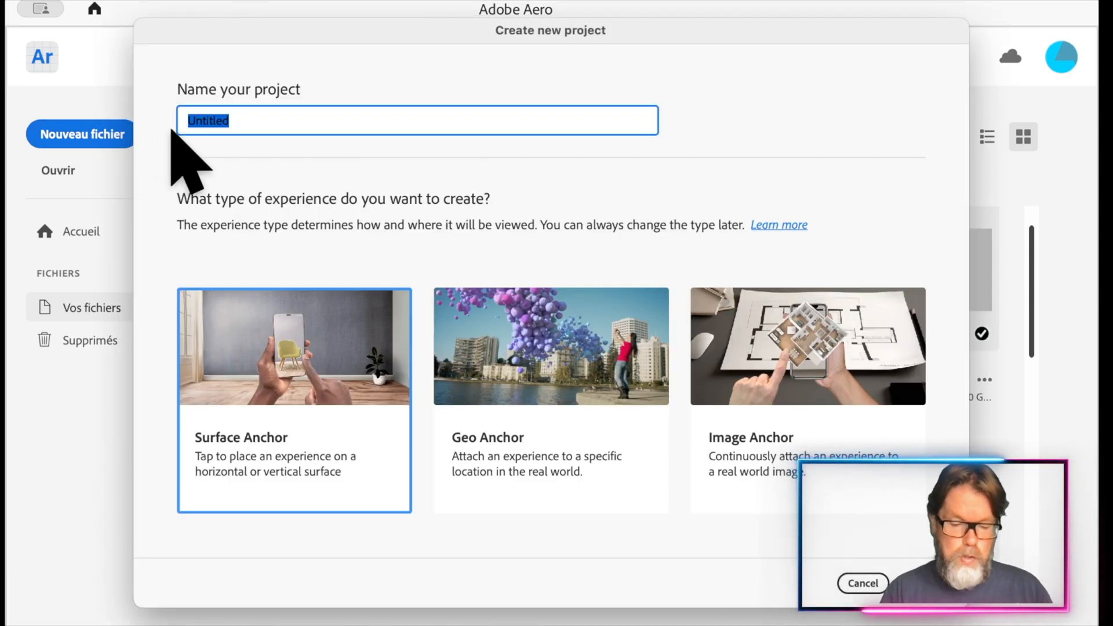
{"action": "type", "text": "Bine_2"}
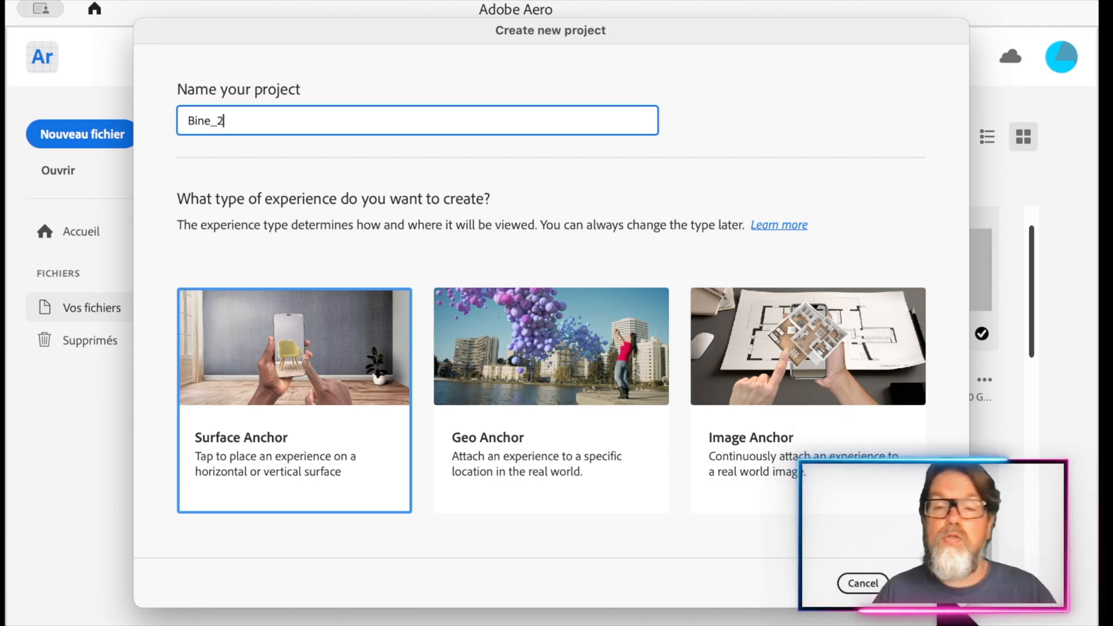
{"action": "key", "text": "Return"}
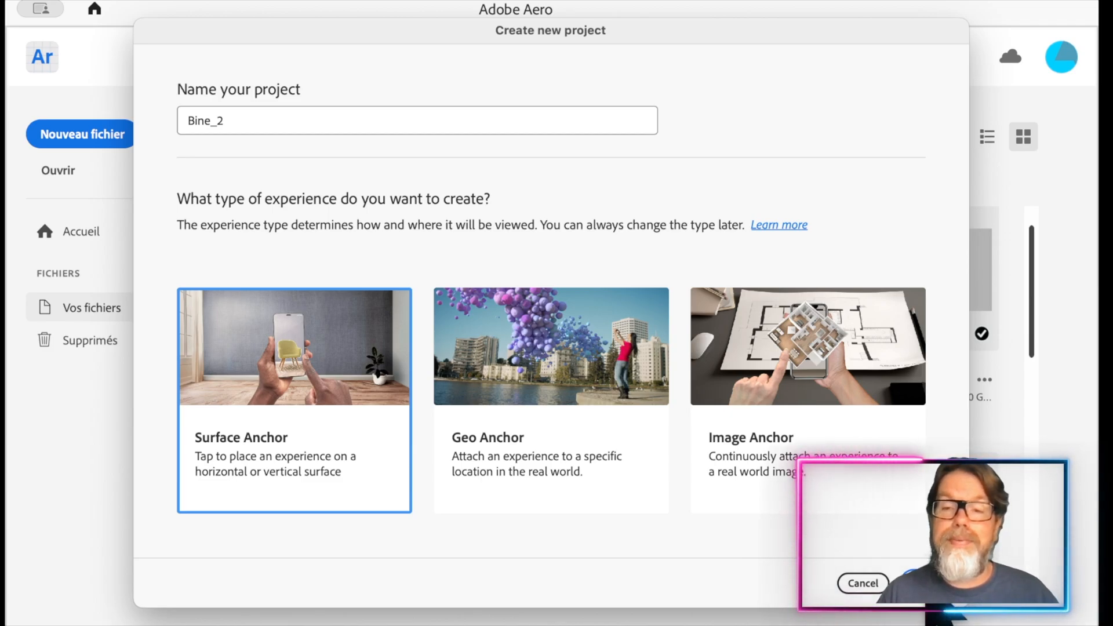
{"action": "left_click", "coordinate": [915, 585]}
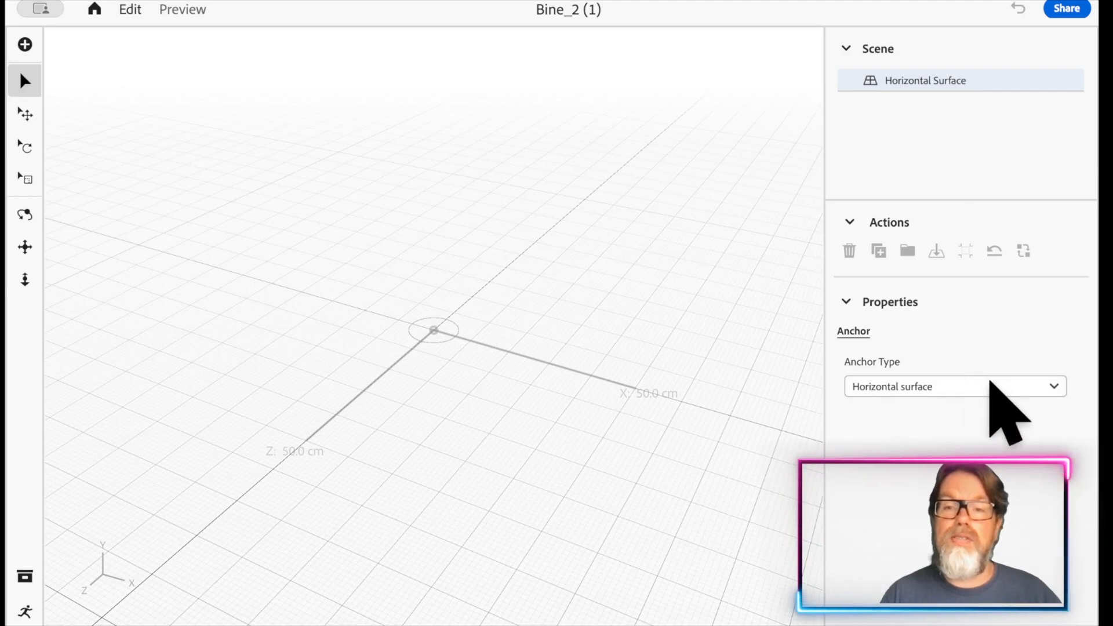
{"action": "left_click", "coordinate": [990, 383]}
{"action": "left_click", "coordinate": [991, 383]}
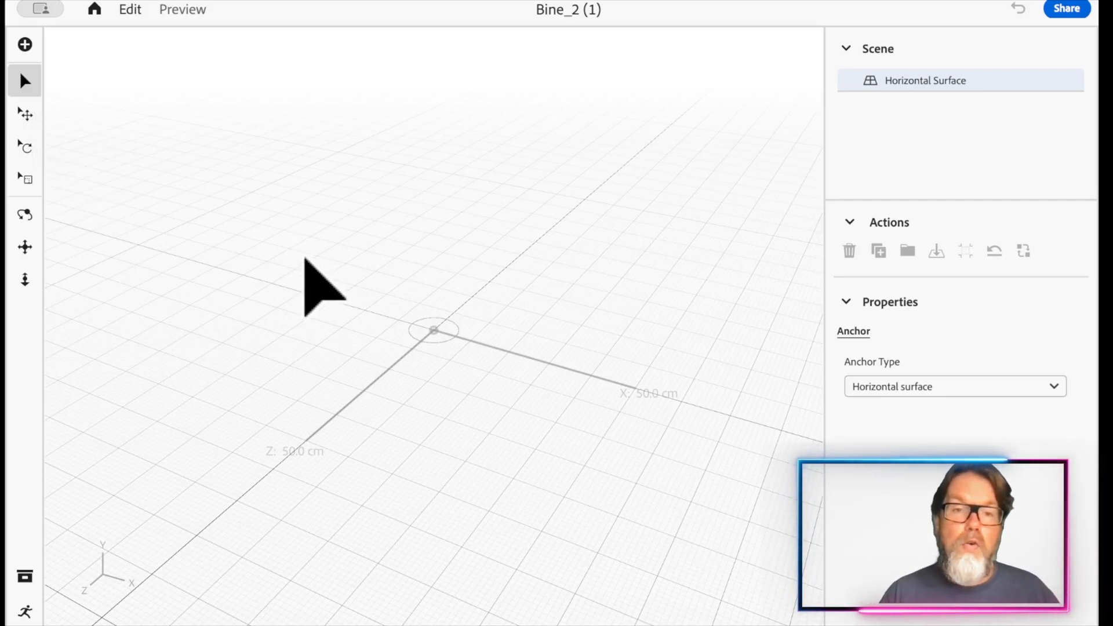
{"action": "key", "text": "o"}
{"action": "left_click_drag", "start_coordinate": [283, 232], "coordinate": [316, 212]}
{"action": "key", "text": "v"}
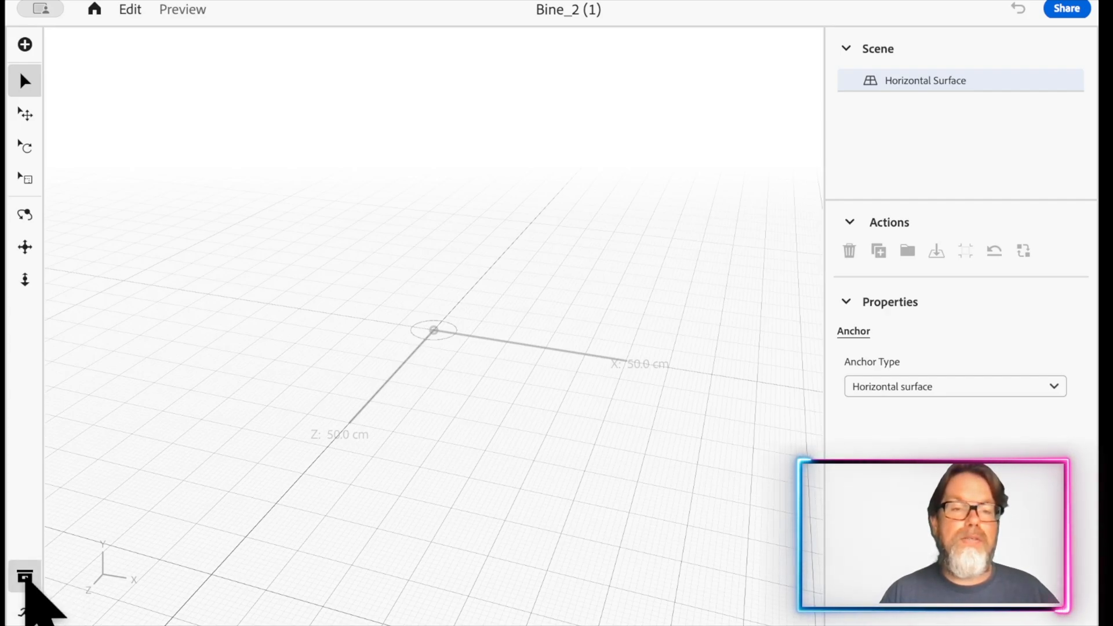
Try placing the Arbre en forme de bulle starter asset from Nature et plantes in the scene, and delete it again.
{"action": "left_click", "coordinate": [25, 577]}
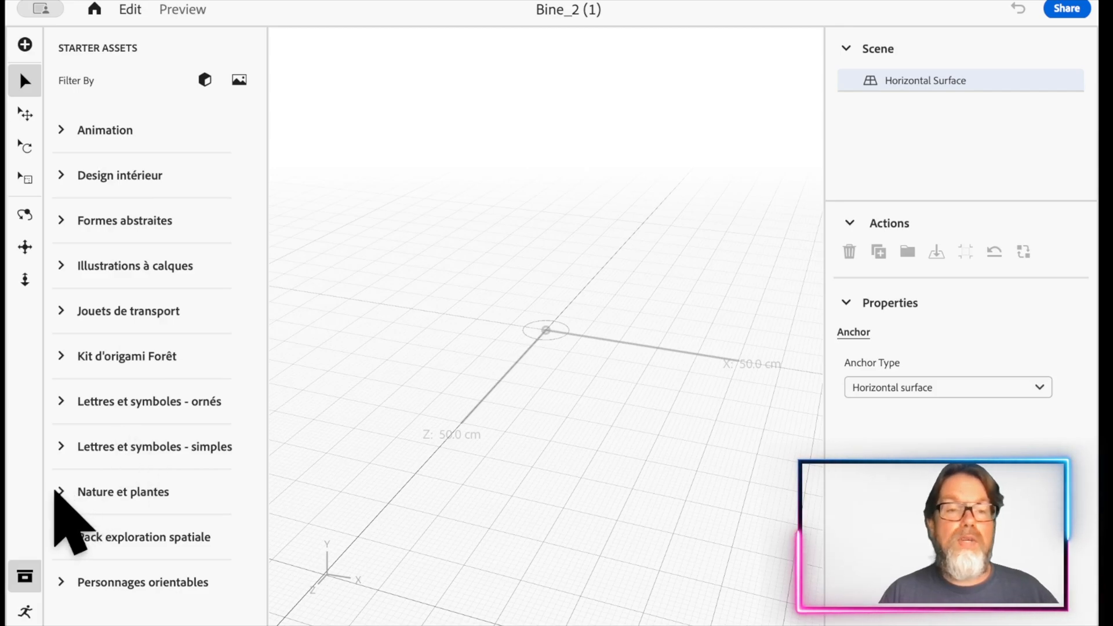
{"action": "left_click", "coordinate": [58, 493]}
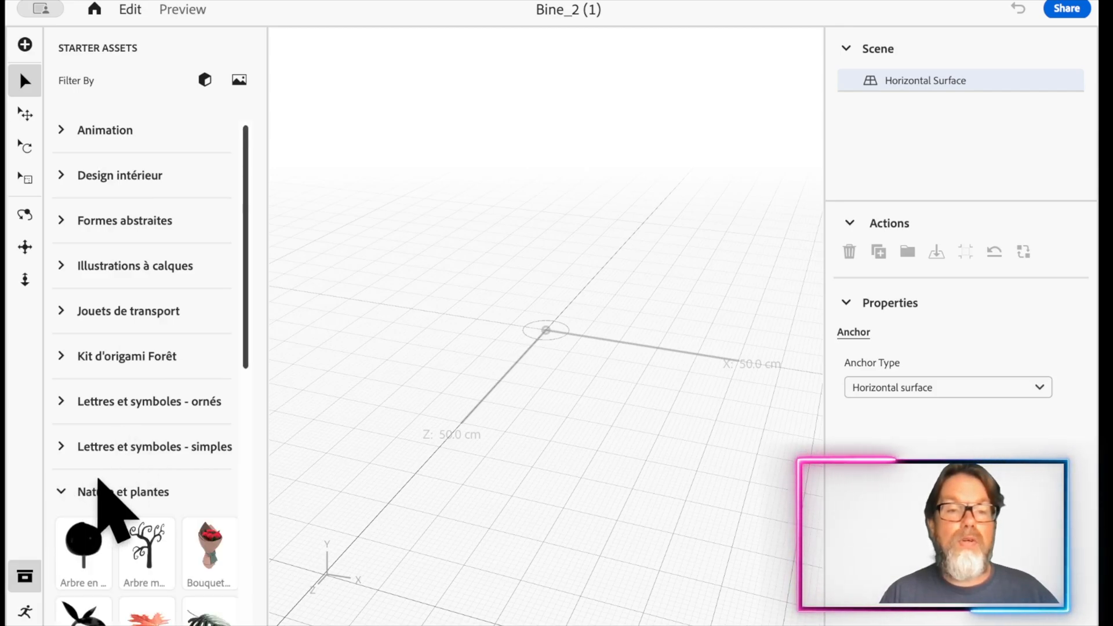
{"action": "scroll", "coordinate": [99, 483], "scroll_direction": "down", "scroll_amount": 10}
{"action": "scroll", "coordinate": [99, 485], "scroll_direction": "up", "scroll_amount": 6}
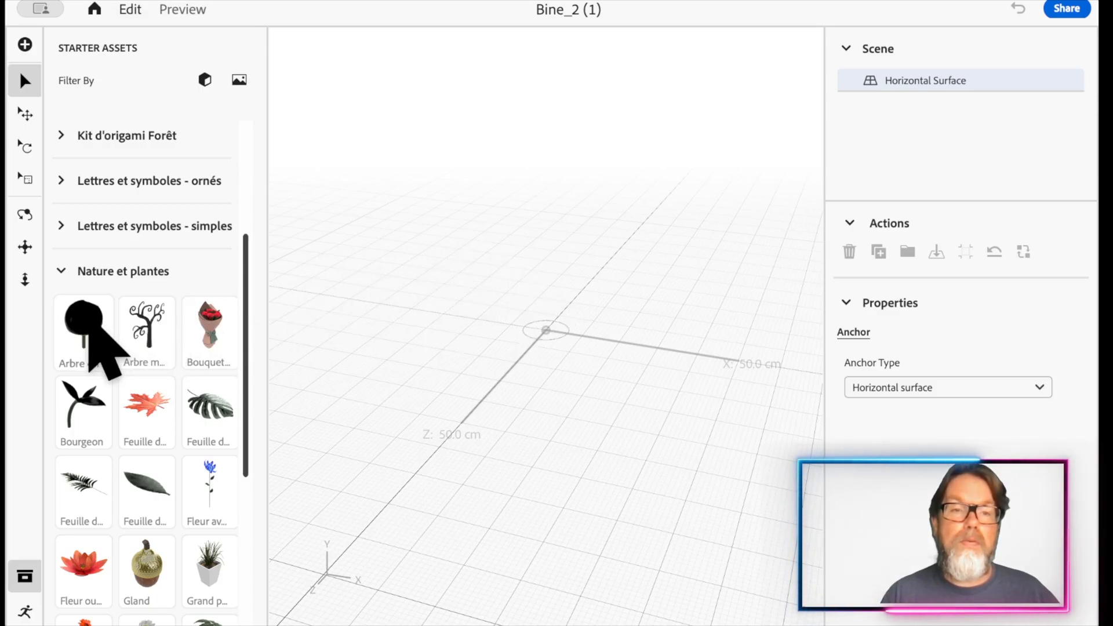
{"action": "left_click", "coordinate": [90, 334]}
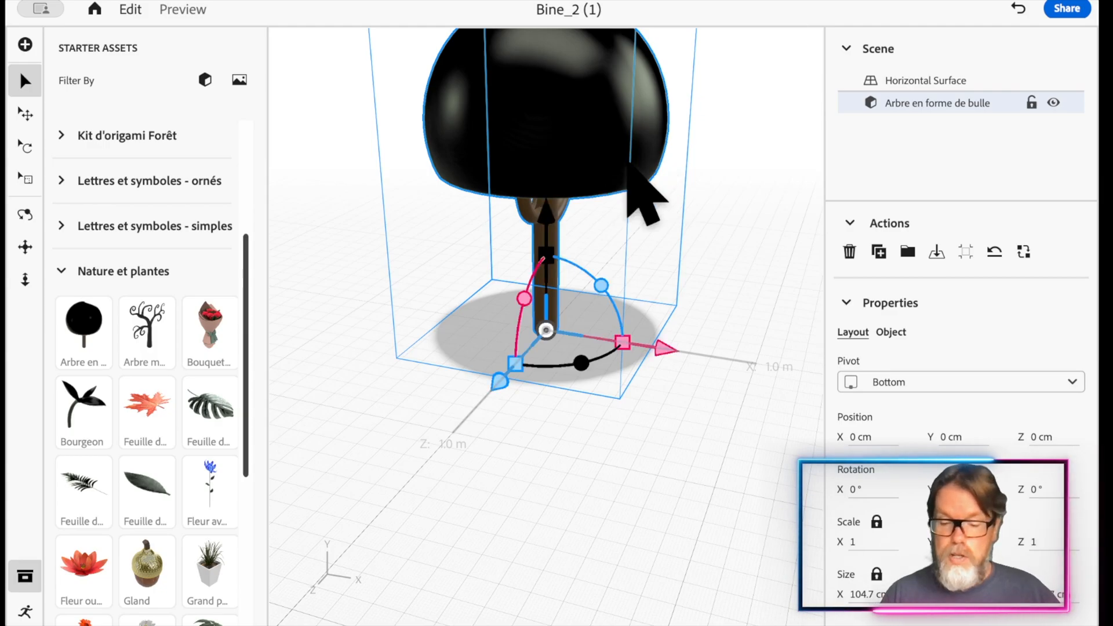
{"action": "key", "text": "Delete"}
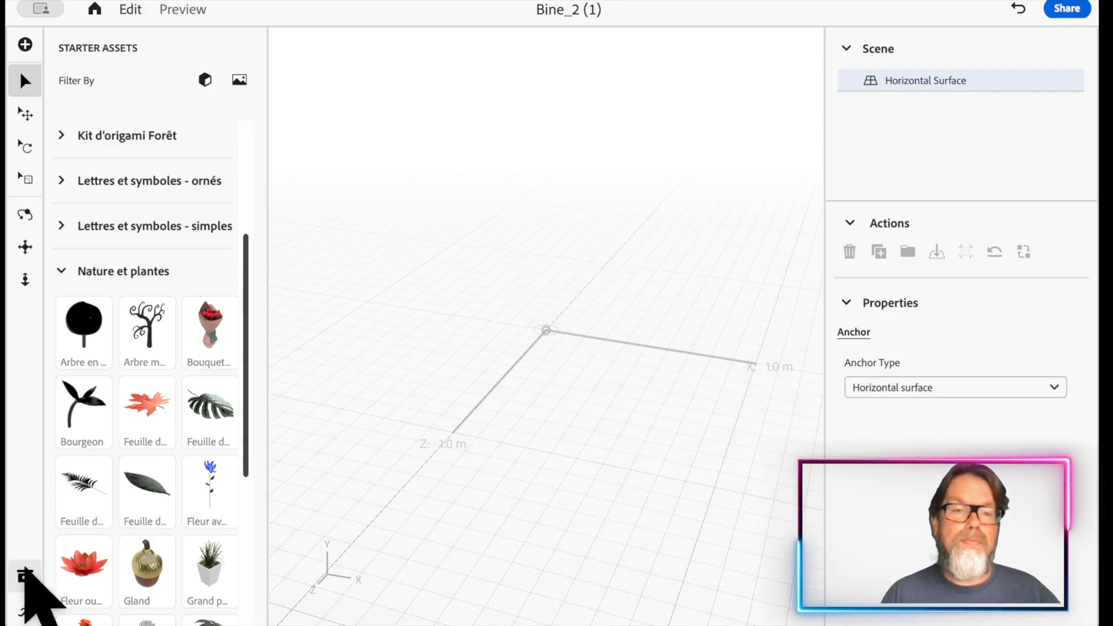
{"action": "left_click", "coordinate": [24, 576]}
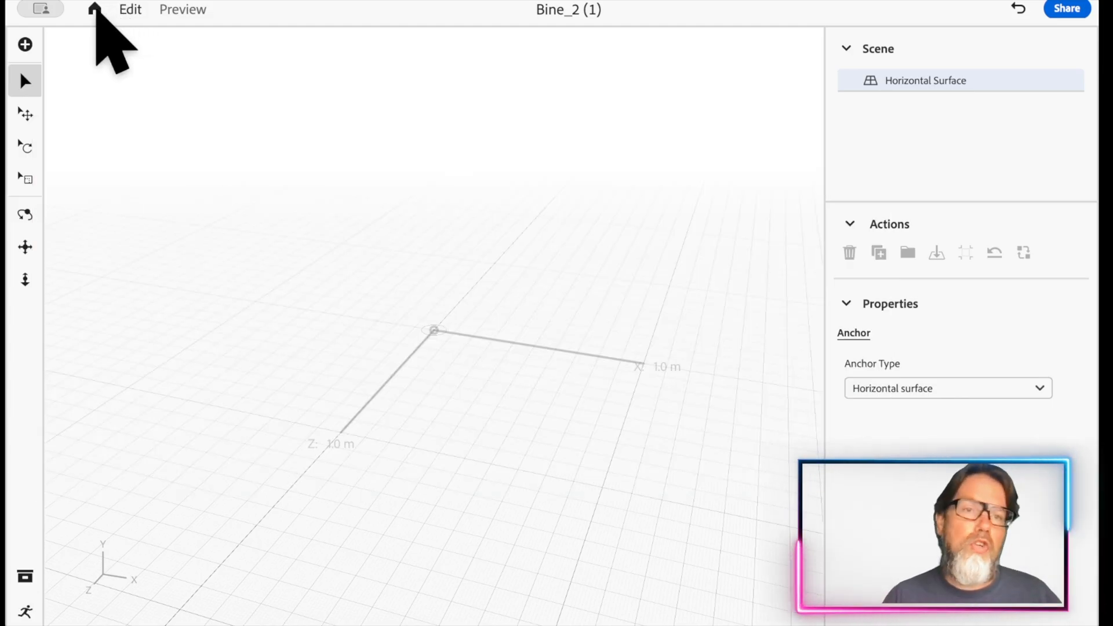
Open the dgser project and examine its scene with the doctor, speech bubble and baked-beans picture.
{"action": "left_click", "coordinate": [95, 8]}
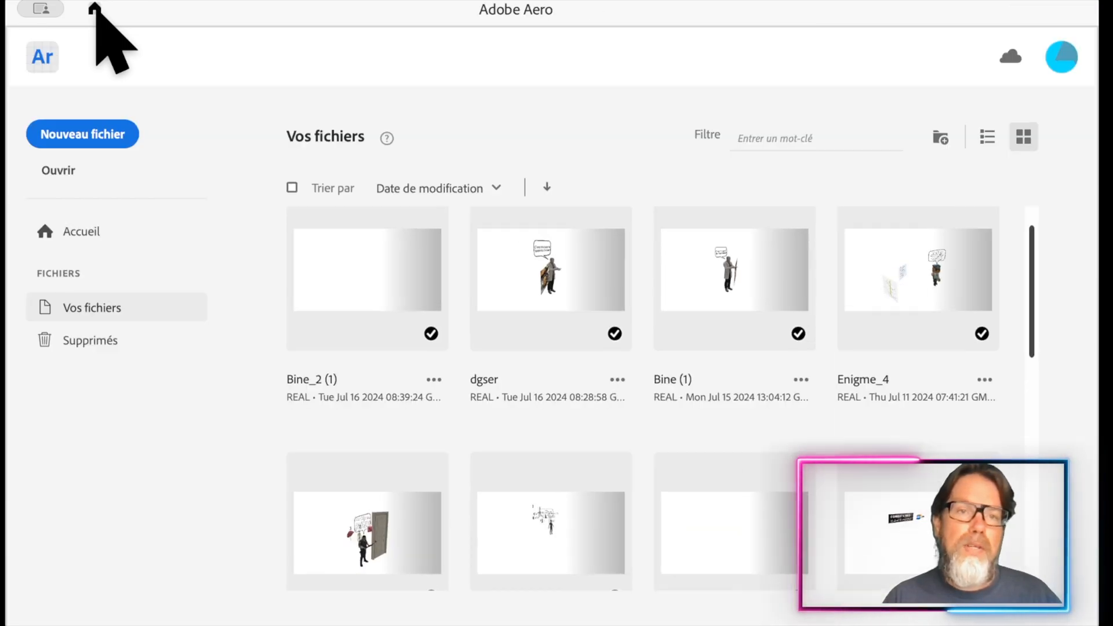
{"action": "left_click", "coordinate": [513, 258]}
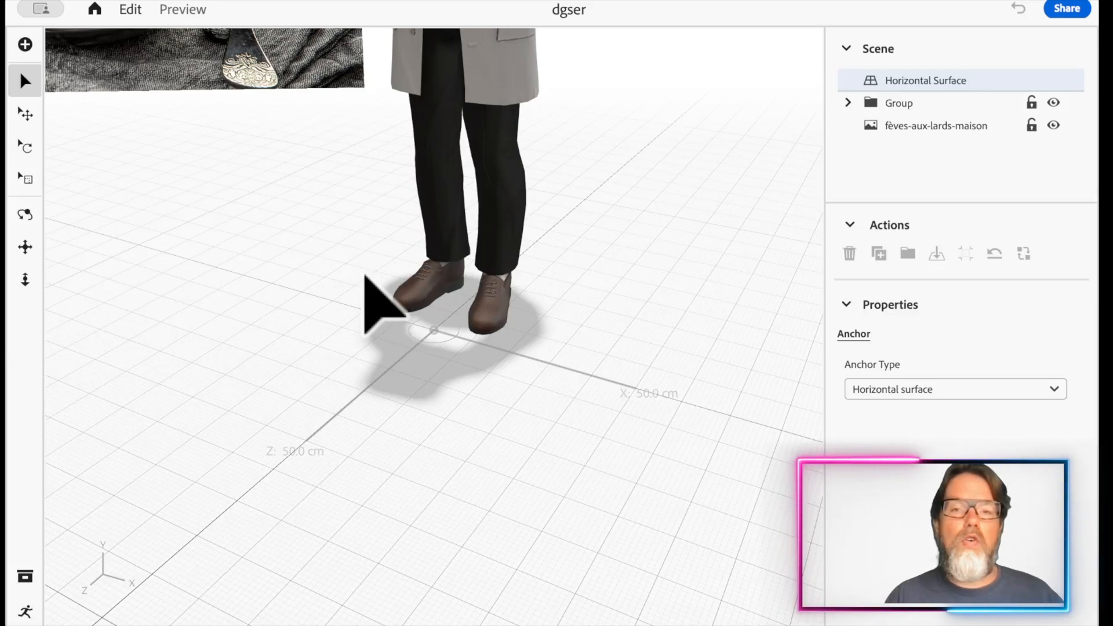
{"action": "scroll", "coordinate": [377, 302], "scroll_direction": "up", "scroll_amount": 2}
{"action": "scroll", "coordinate": [365, 277], "scroll_direction": "down", "scroll_amount": 3}
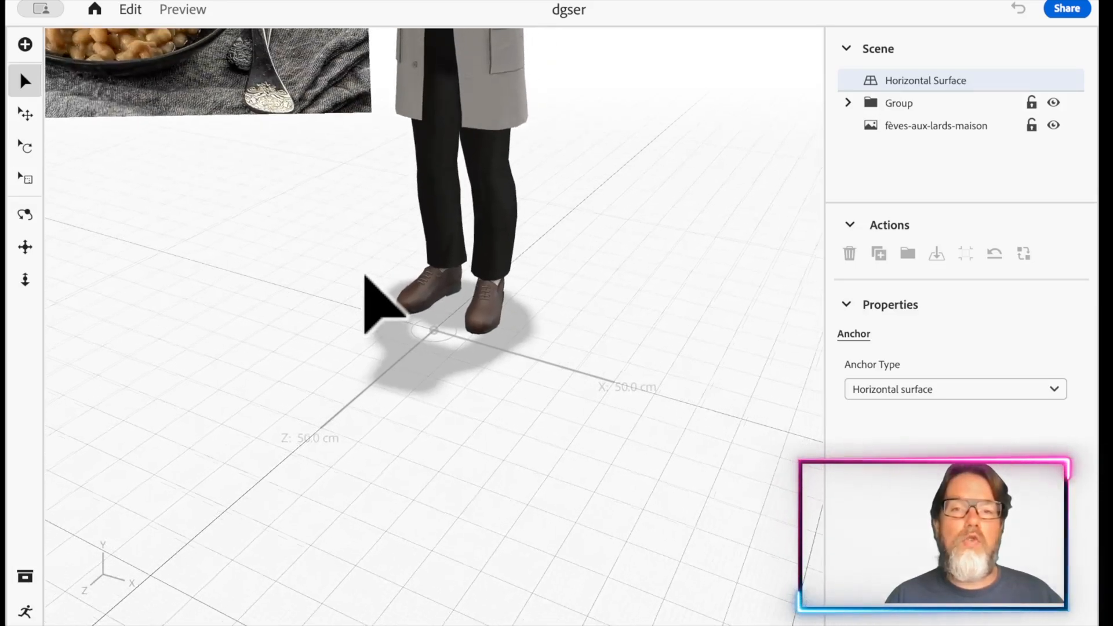
{"action": "scroll", "coordinate": [365, 277], "scroll_direction": "down", "scroll_amount": 4}
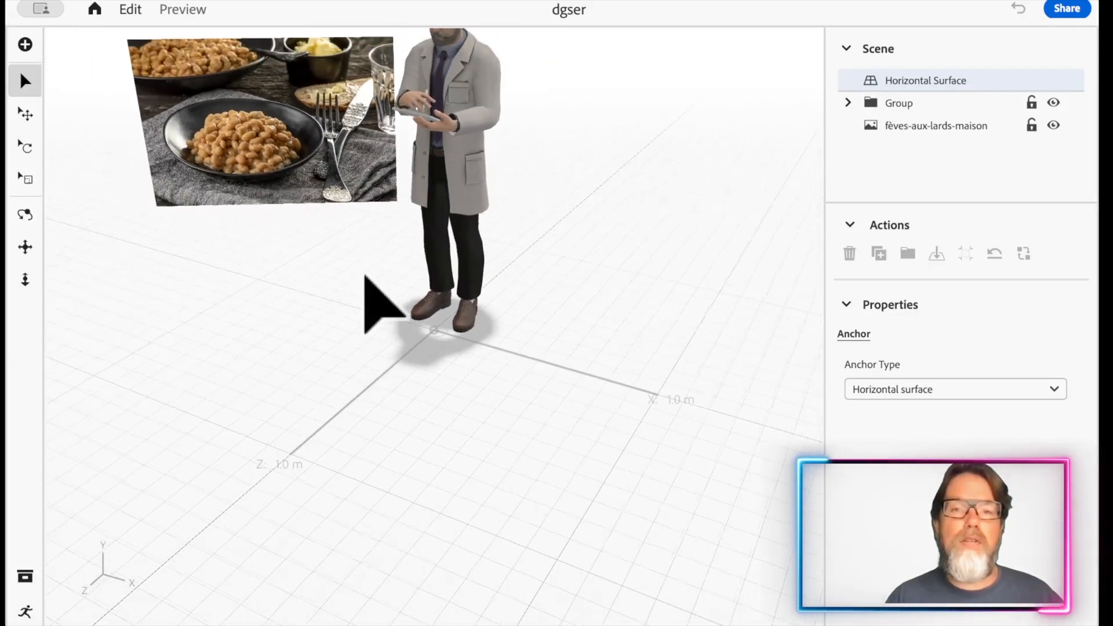
{"action": "scroll", "coordinate": [365, 277], "scroll_direction": "down", "scroll_amount": 2}
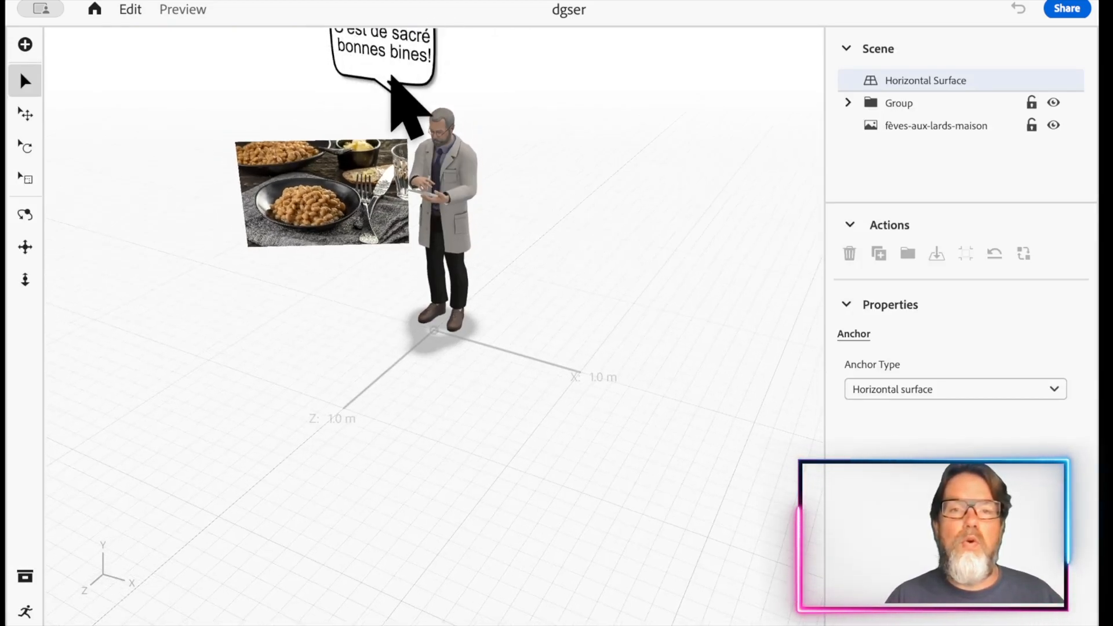
{"action": "scroll", "coordinate": [341, 82], "scroll_direction": "down", "scroll_amount": 2}
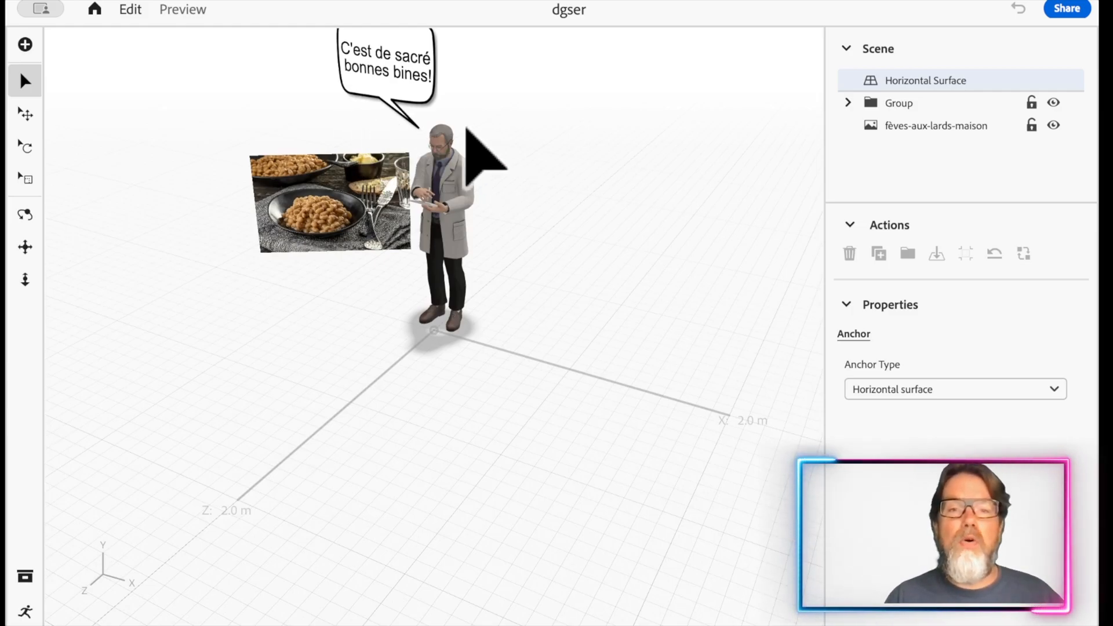
Preview the dgser experience and inspect its scene from other angles.
{"action": "key", "text": "1"}
{"action": "left_click_drag", "start_coordinate": [471, 206], "coordinate": [542, 229]}
{"action": "key", "text": "v"}
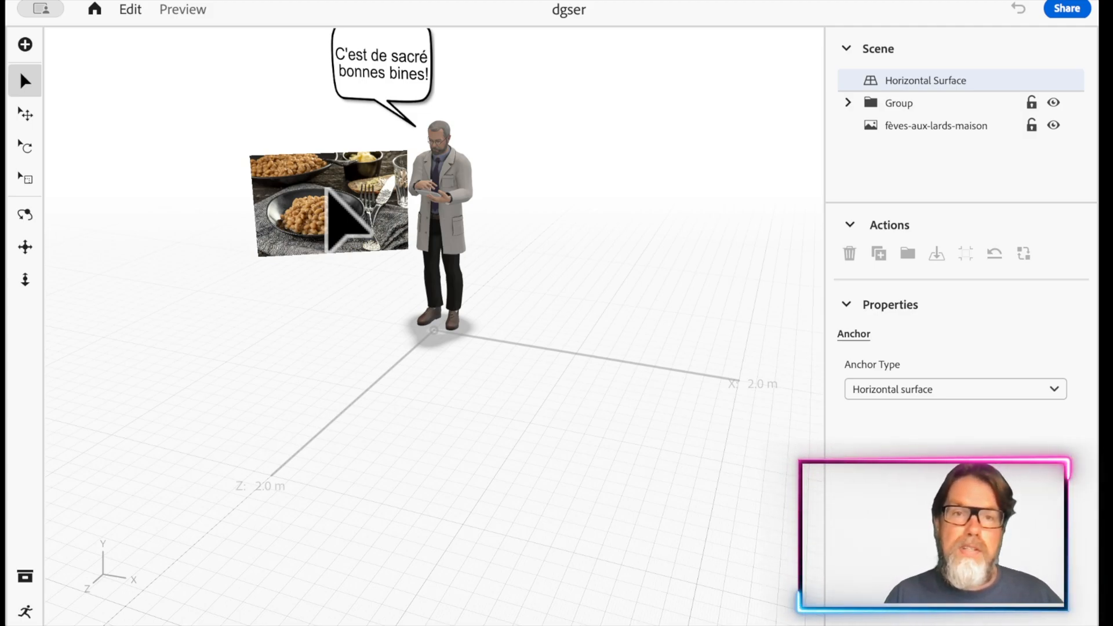
{"action": "left_click", "coordinate": [176, 8]}
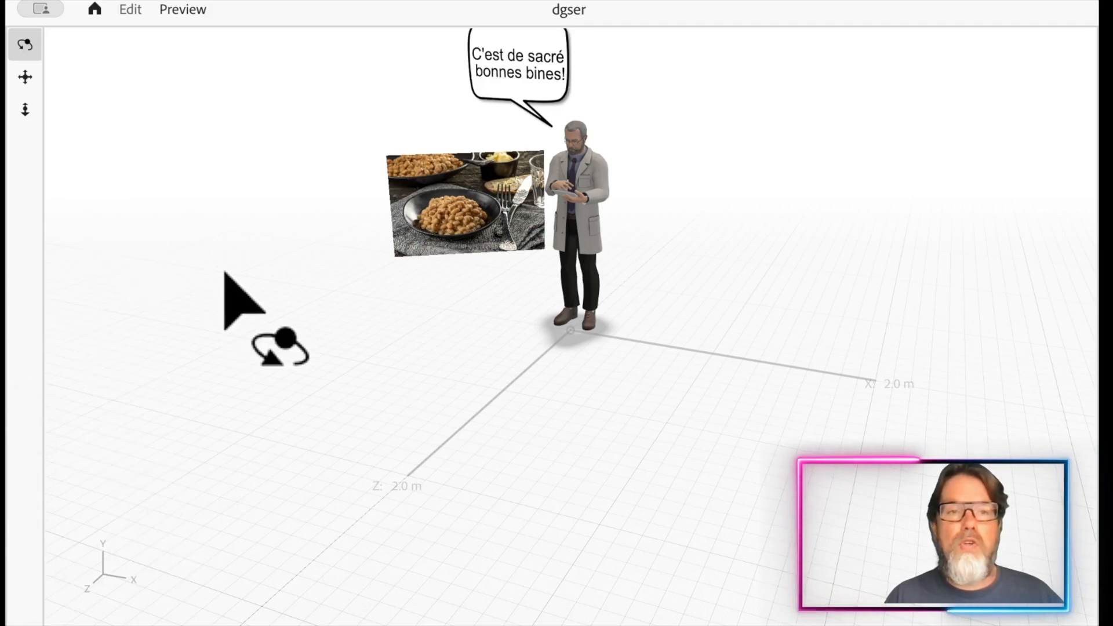
{"action": "left_click_drag", "start_coordinate": [346, 272], "coordinate": [368, 204]}
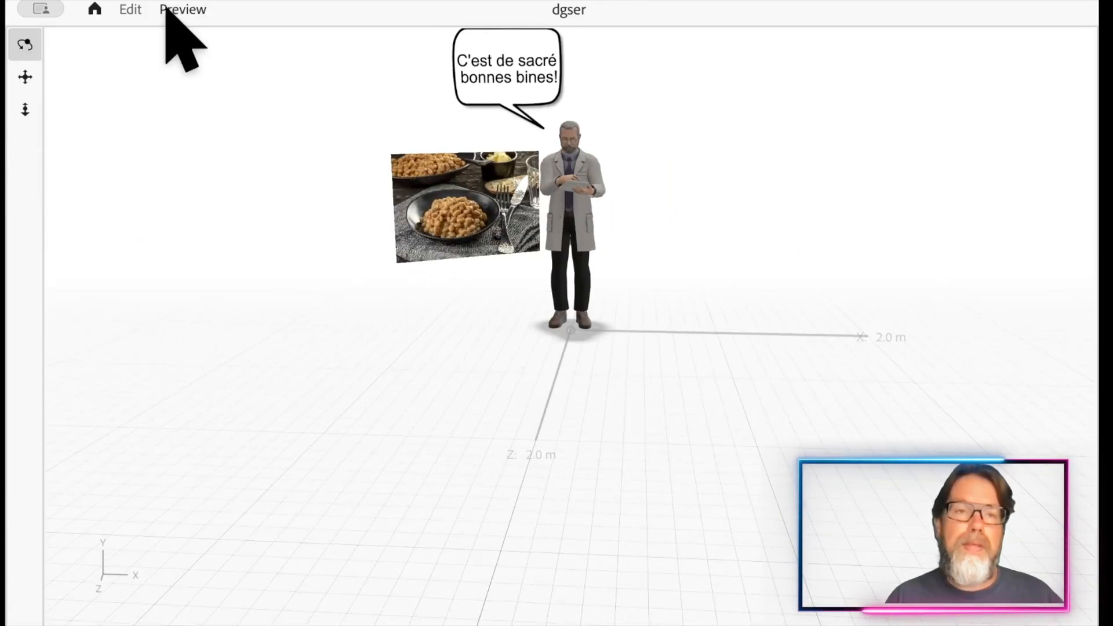
Return to the project list and reopen the Bine_2 (1) project.
{"action": "left_click", "coordinate": [94, 8]}
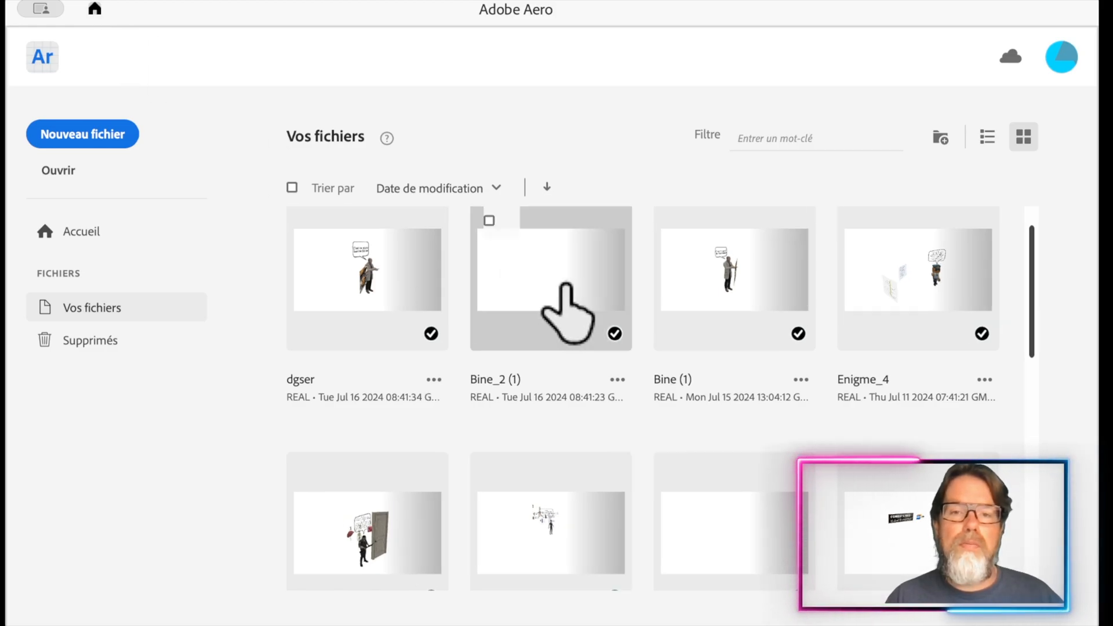
{"action": "left_click", "coordinate": [553, 285]}
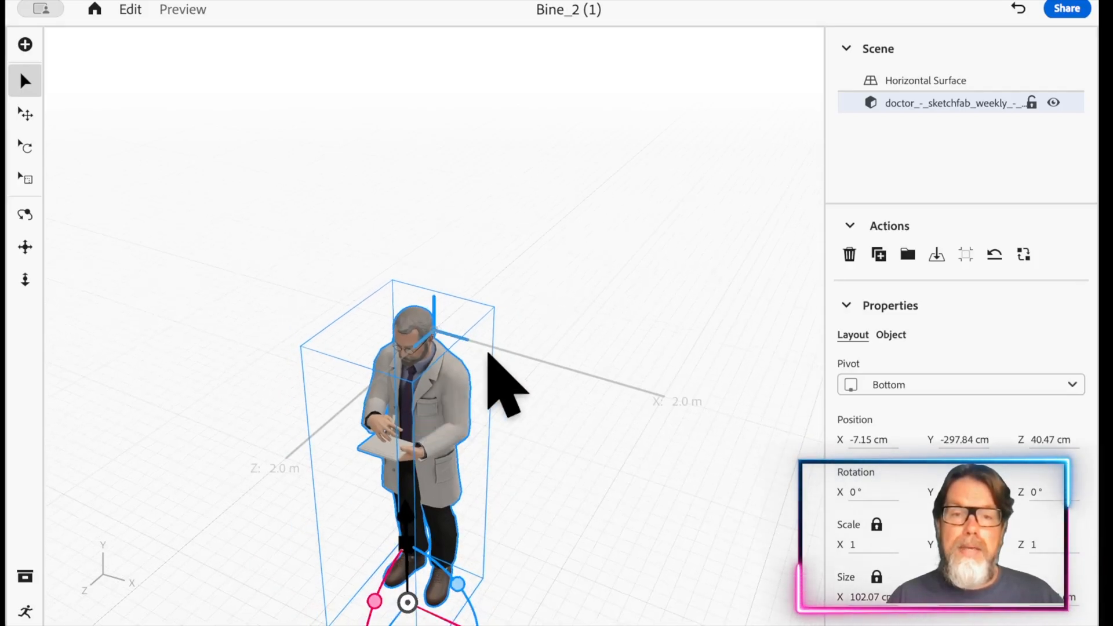
Set the doctor model's X position to 0 cm.
{"action": "right_click_drag", "start_coordinate": [504, 340], "coordinate": [389, 385]}
{"action": "right_click_drag", "start_coordinate": [255, 372], "coordinate": [342, 392]}
{"action": "right_click_drag", "start_coordinate": [359, 394], "coordinate": [444, 330]}
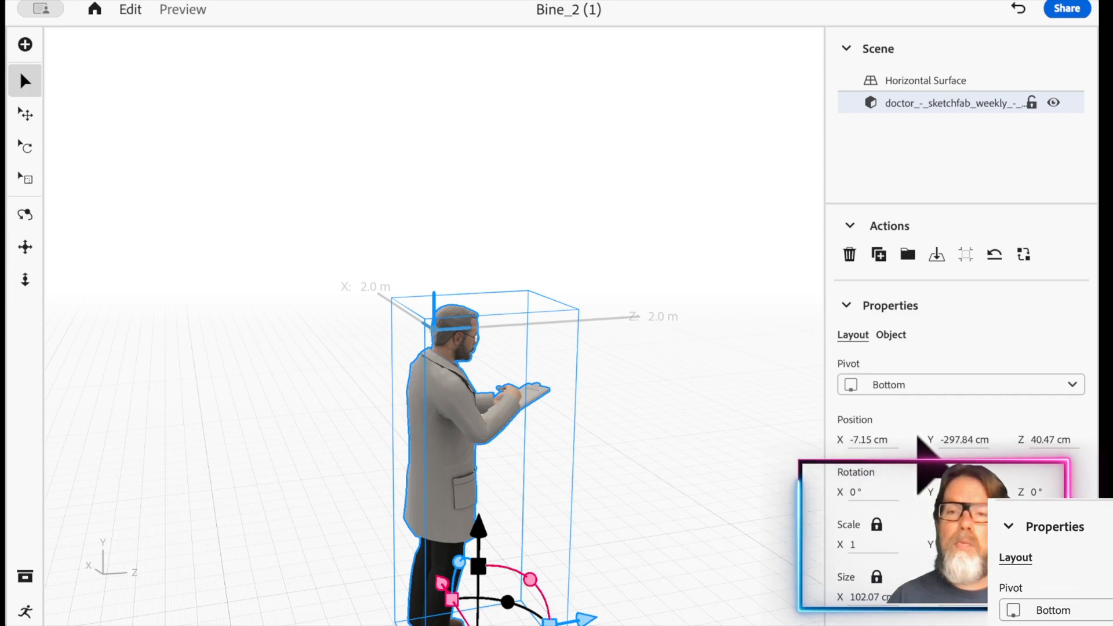
{"action": "left_click", "coordinate": [863, 439]}
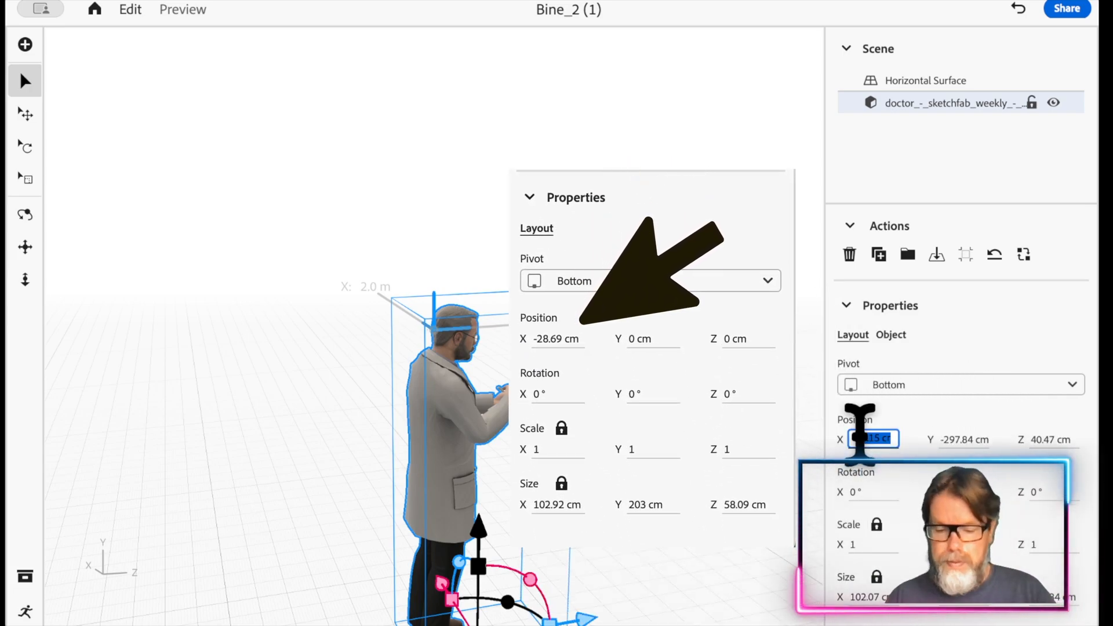
{"action": "left_click", "coordinate": [865, 438]}
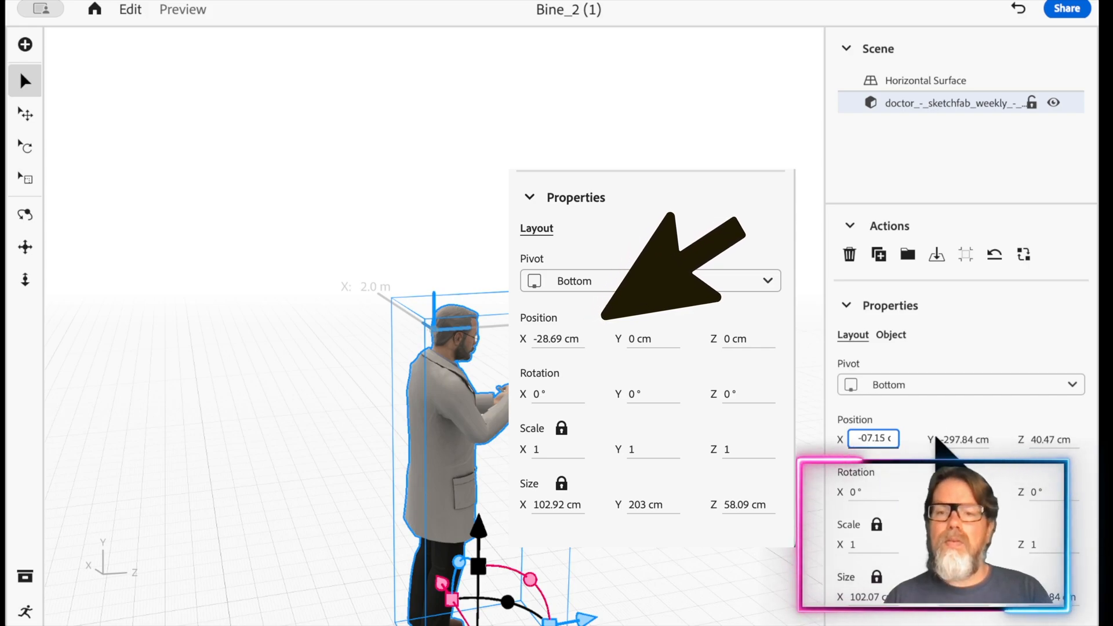
{"action": "double_click", "coordinate": [879, 438]}
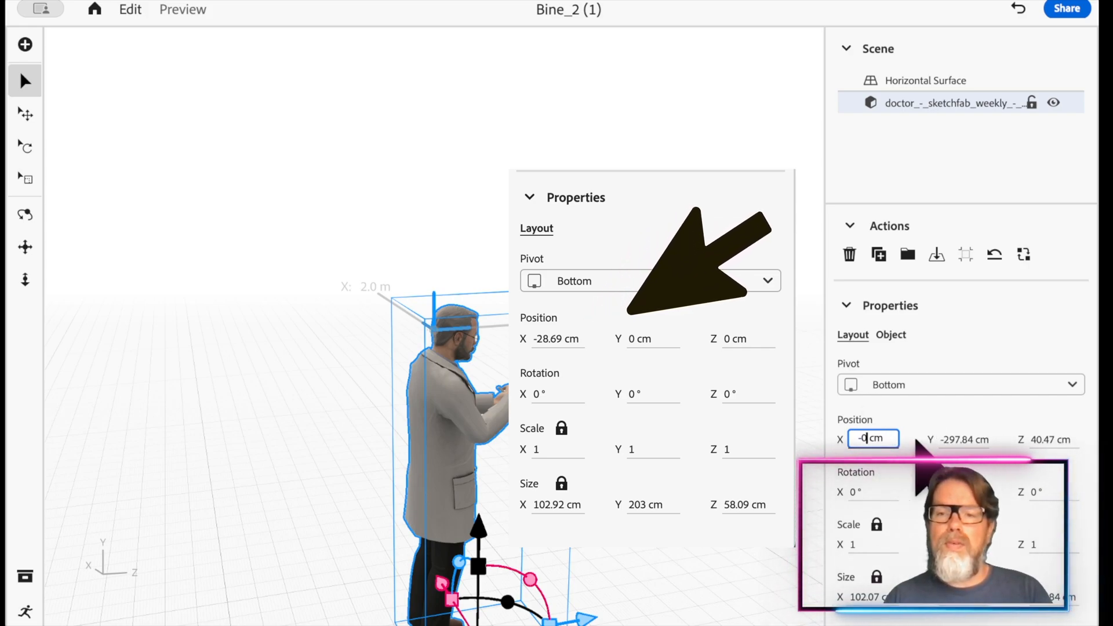
{"action": "type", "text": "0"}
Set the doctor model's Y and Z positions to 0 cm to place its base at the scene origin.
{"action": "left_click", "coordinate": [959, 439]}
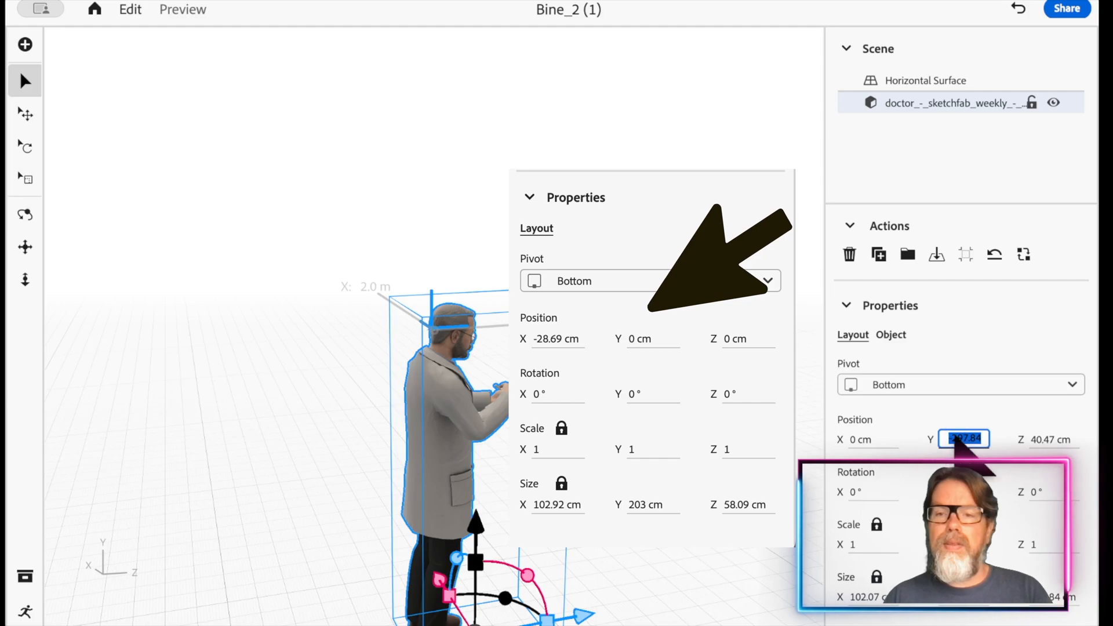
{"action": "type", "text": "0"}
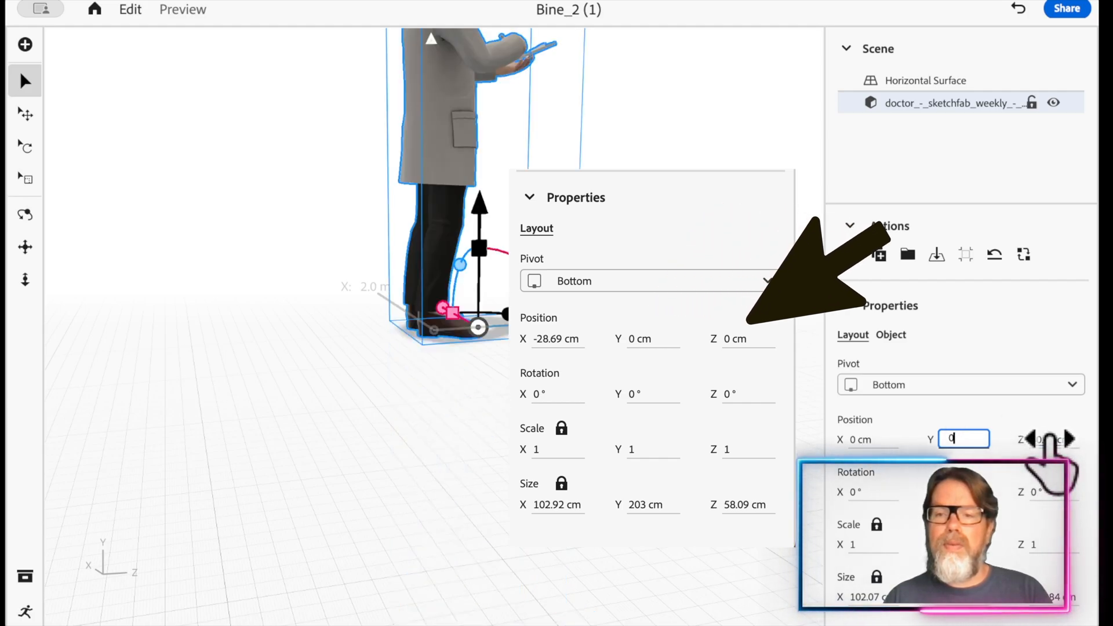
{"action": "key", "text": "Return"}
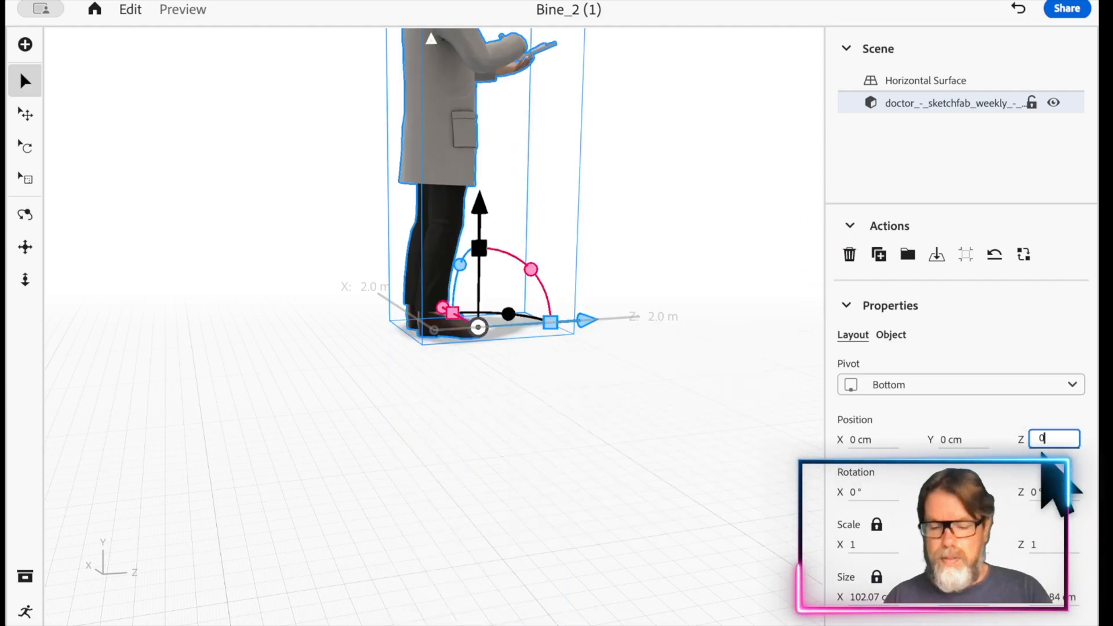
{"action": "left_click", "coordinate": [1046, 443]}
{"action": "type", "text": "0"}
{"action": "key", "text": "Return"}
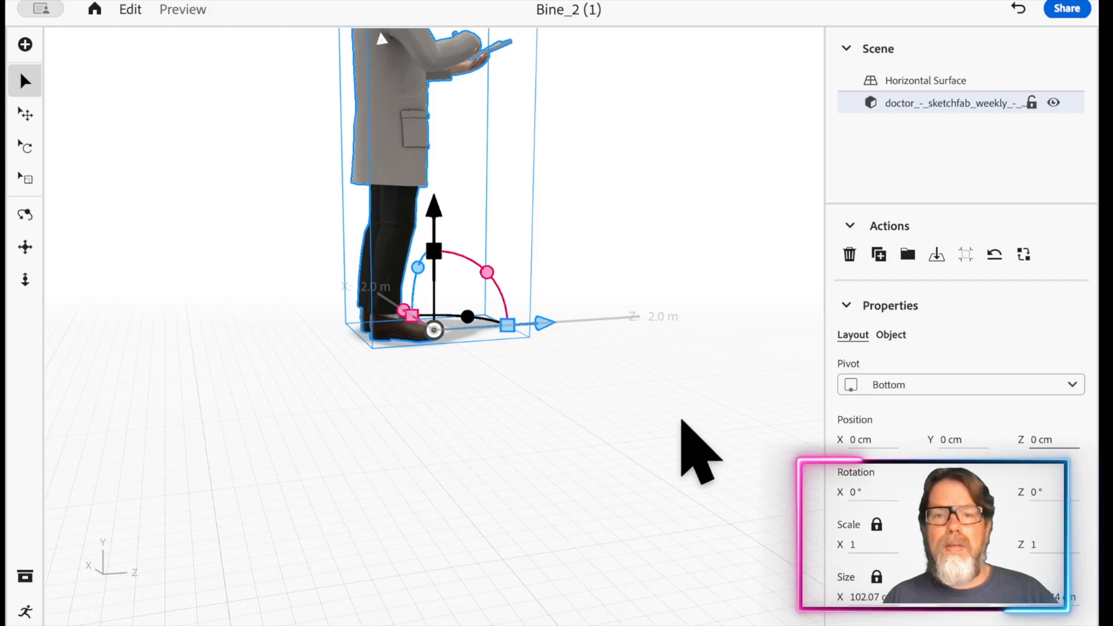
Shrink the doctor model proportionally to a scale of about 0.5, making it 47.83 cm wide in X.
{"action": "right_click_drag", "start_coordinate": [641, 447], "coordinate": [343, 392]}
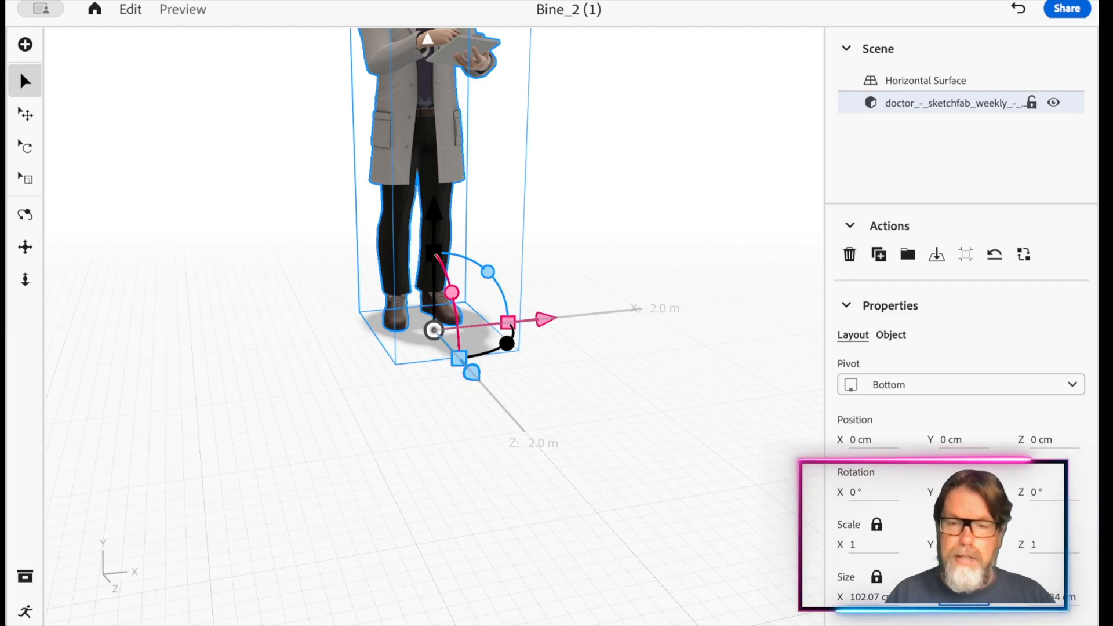
{"action": "key", "text": "Return"}
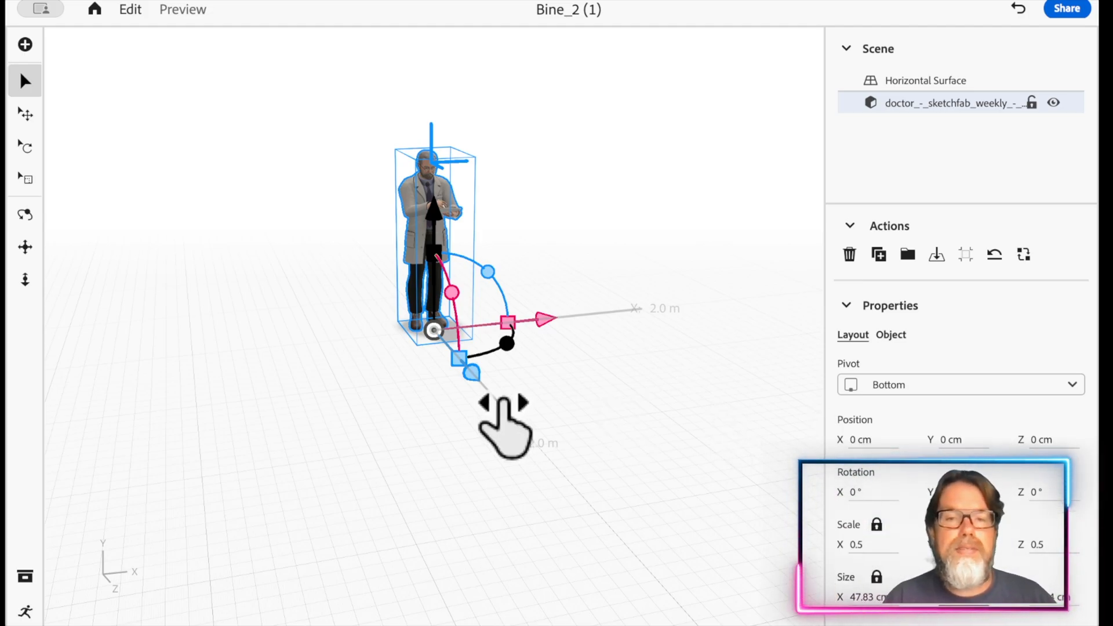
{"action": "scroll", "coordinate": [381, 393], "scroll_direction": "down", "scroll_amount": 1}
{"action": "scroll", "coordinate": [380, 393], "scroll_direction": "up", "scroll_amount": 3}
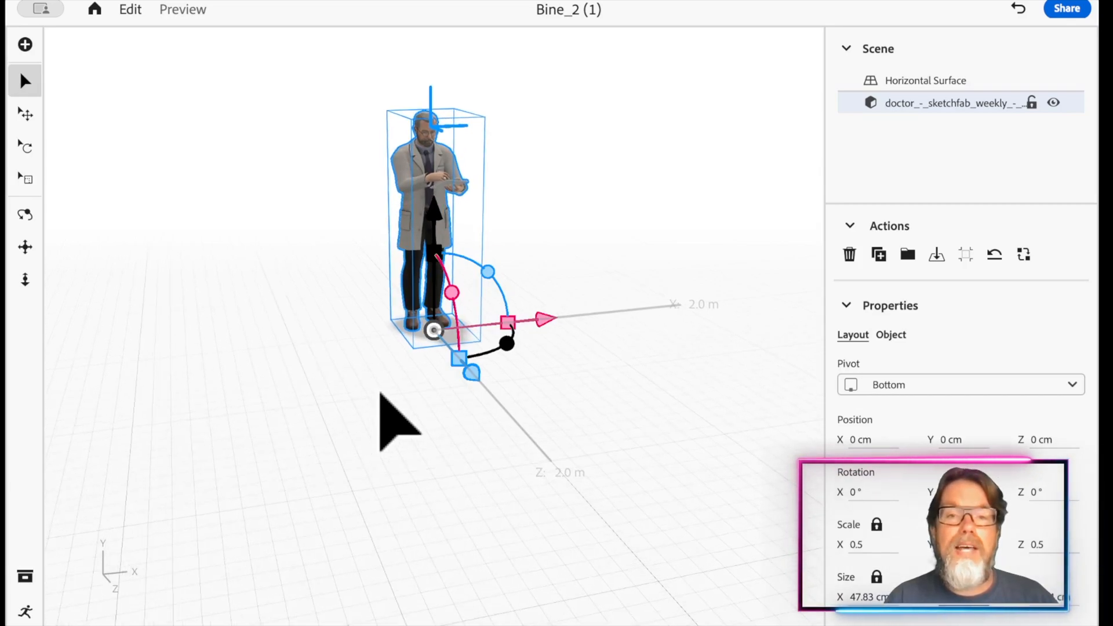
{"action": "scroll", "coordinate": [380, 394], "scroll_direction": "up", "scroll_amount": 1}
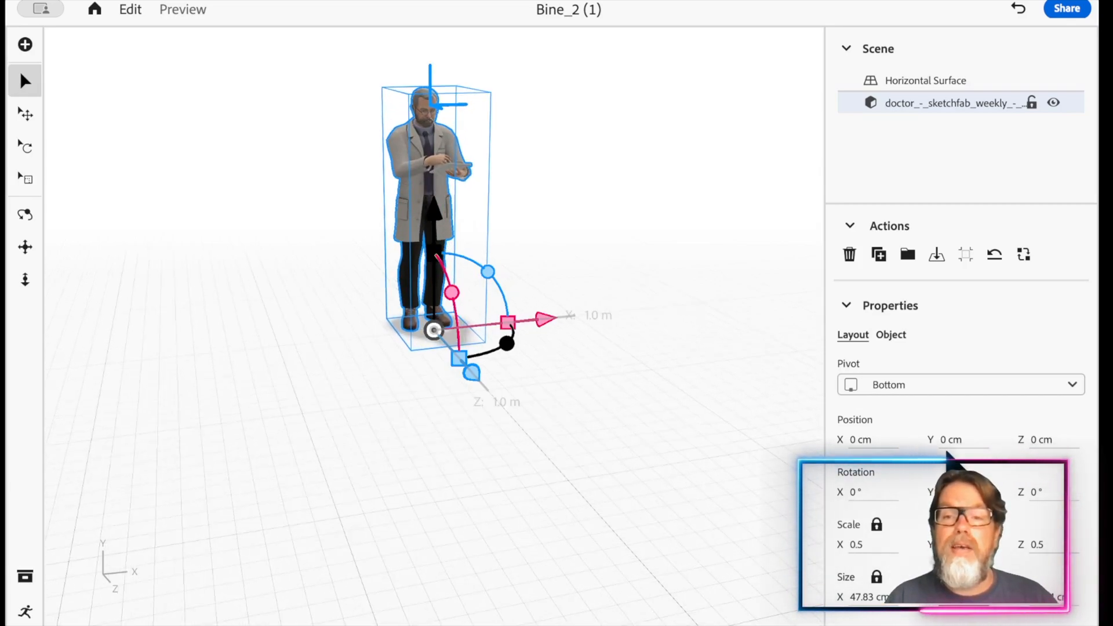
Inspect the resized doctor from another angle and check how it is selected and deselected in the scene.
{"action": "left_click", "coordinate": [686, 445]}
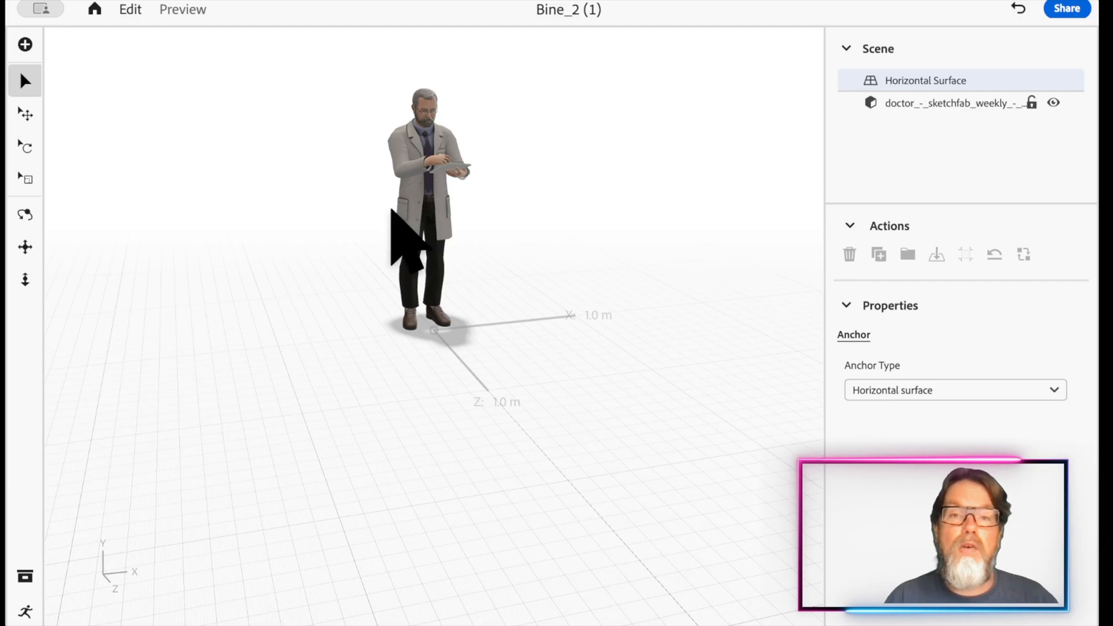
{"action": "key", "text": "1"}
{"action": "left_click_drag", "start_coordinate": [462, 273], "coordinate": [710, 269]}
{"action": "key", "text": "v"}
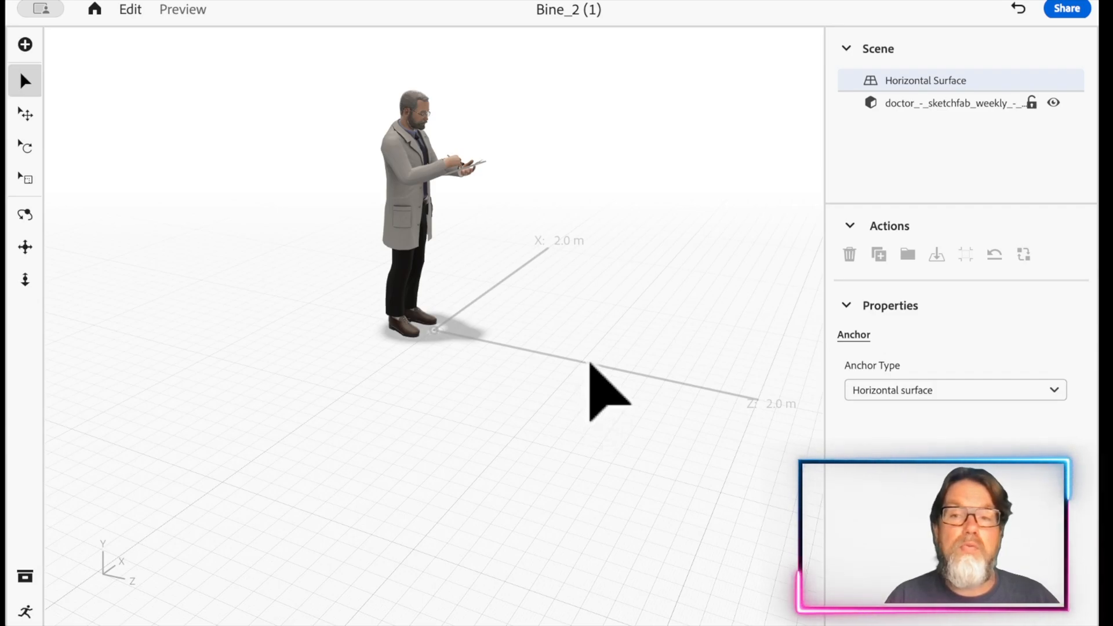
{"action": "left_click", "coordinate": [952, 102]}
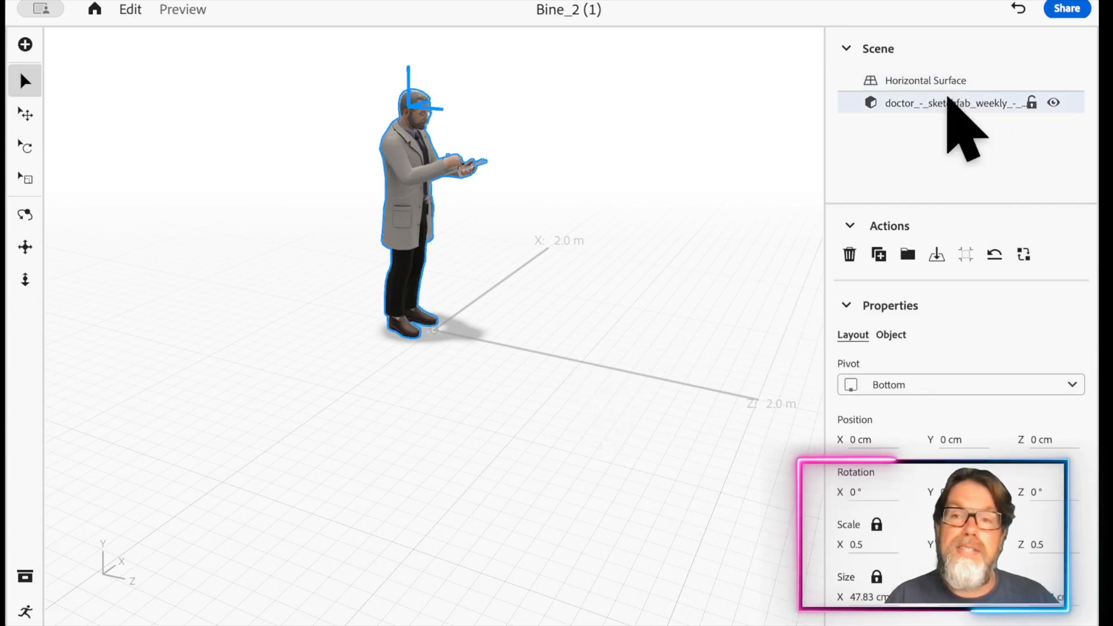
{"action": "left_click", "coordinate": [695, 131]}
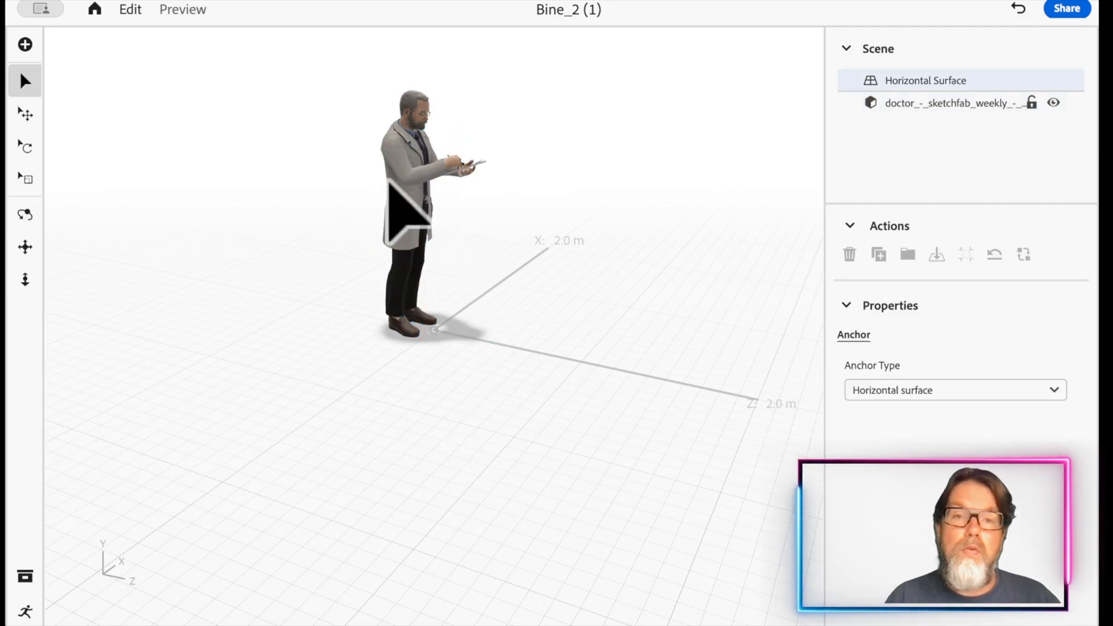
{"action": "left_click", "coordinate": [409, 186]}
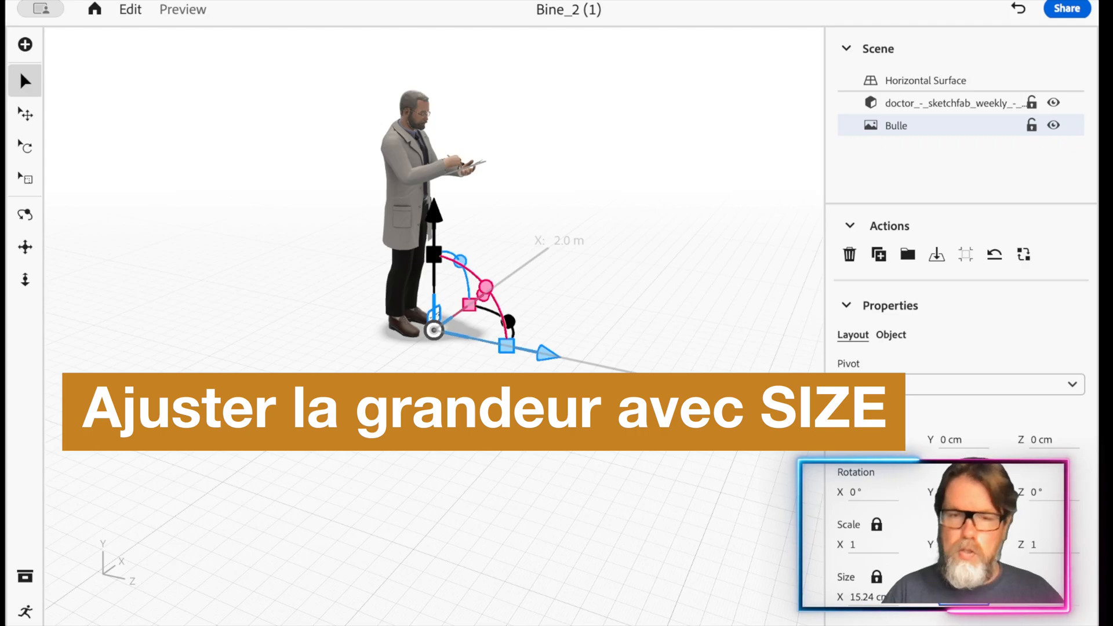
Resize the Bulle speech bubble image proportionally to 60 cm and set its Y position to 150 cm.
{"action": "type", "text": "60"}
{"action": "key", "text": "Return"}
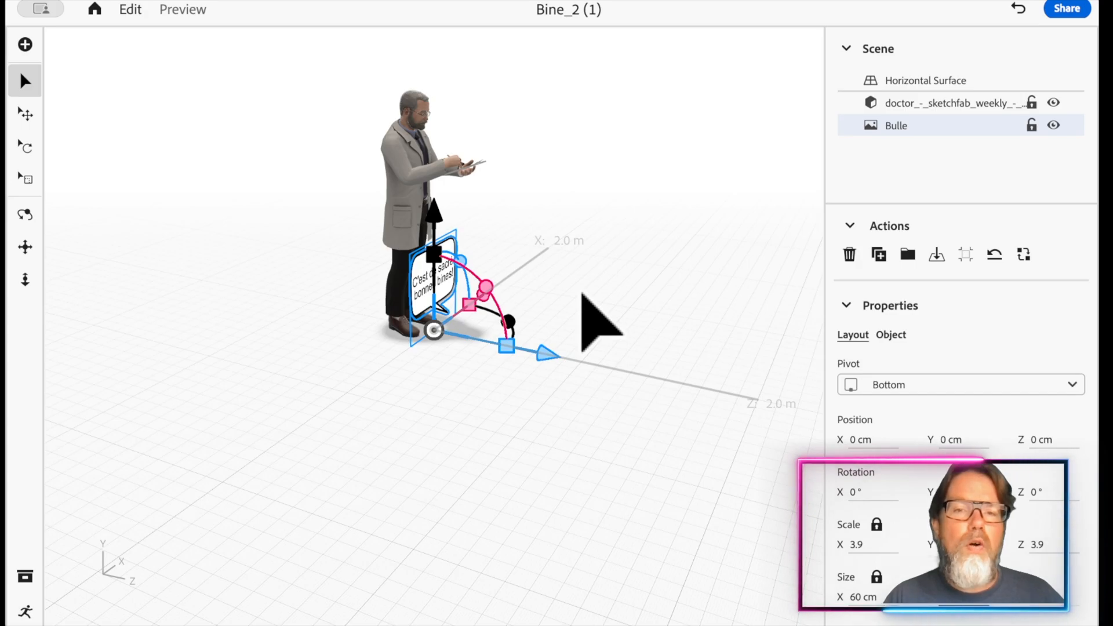
{"action": "key", "text": "o"}
{"action": "left_click_drag", "start_coordinate": [557, 269], "coordinate": [198, 260]}
{"action": "key", "text": "v"}
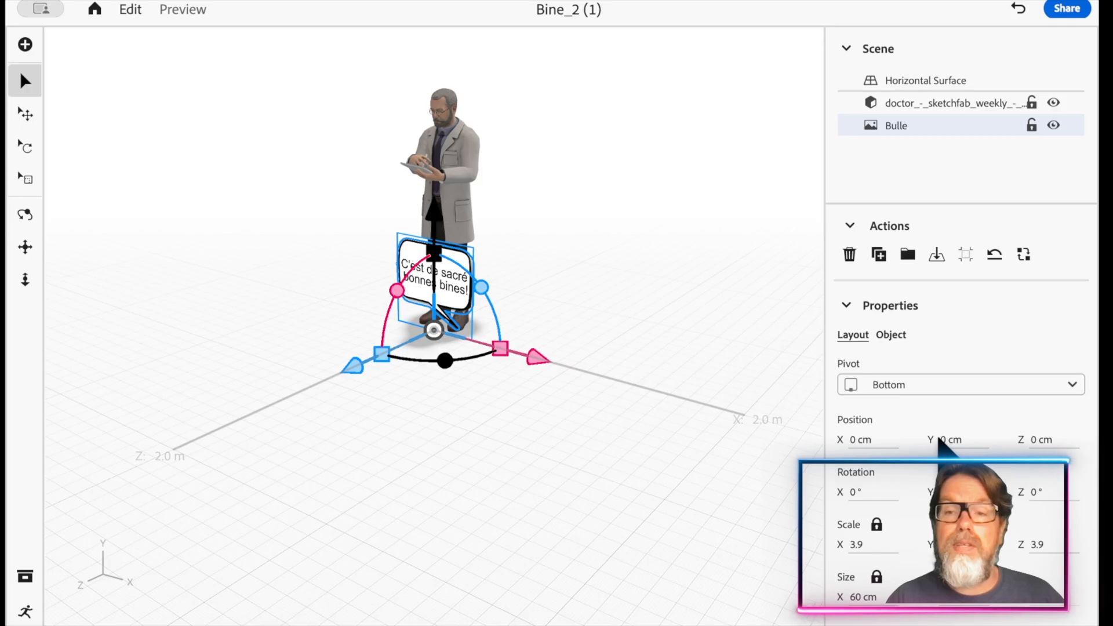
{"action": "left_click", "coordinate": [957, 438]}
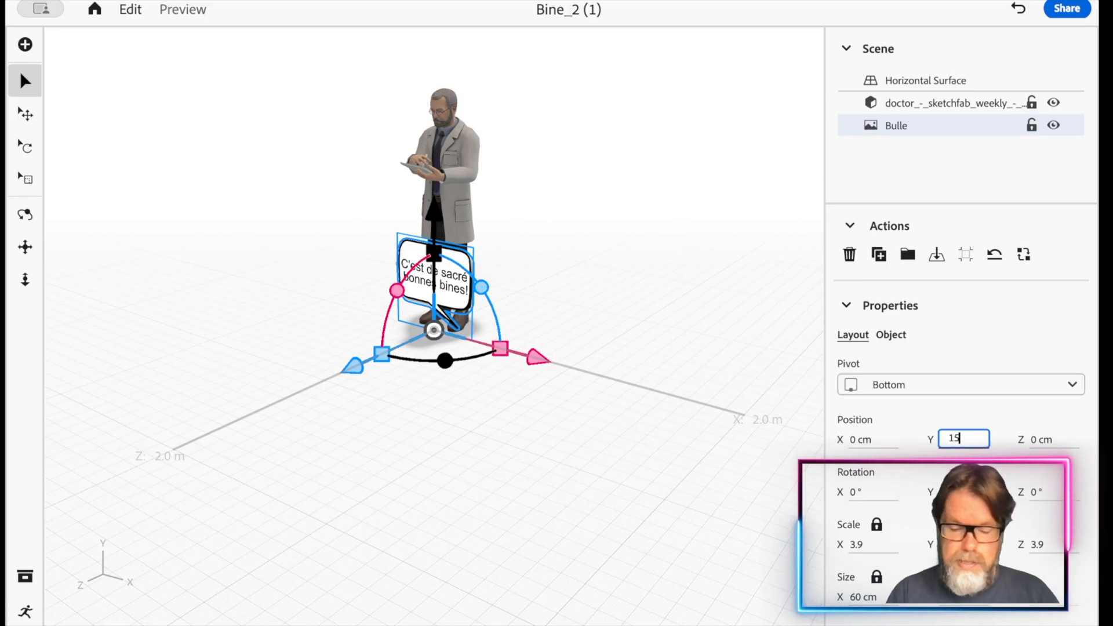
{"action": "key", "text": "Return"}
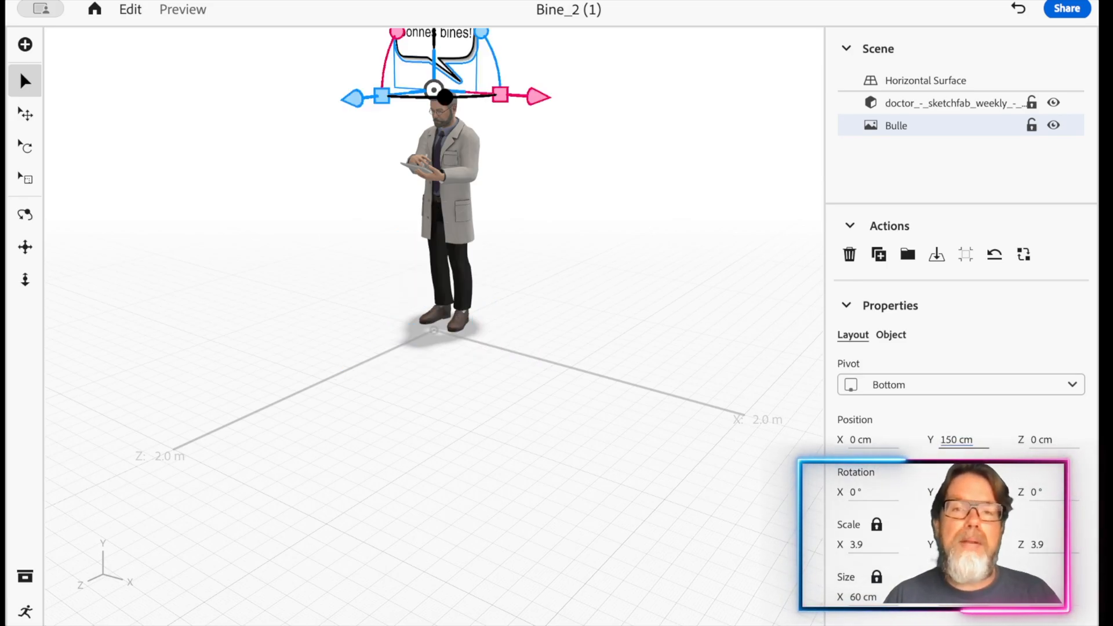
Move the speech bubble down and beside the doctor's head, to about X -34 cm and Y 130 cm.
{"action": "scroll", "coordinate": [472, 432], "scroll_direction": "down", "scroll_amount": 4}
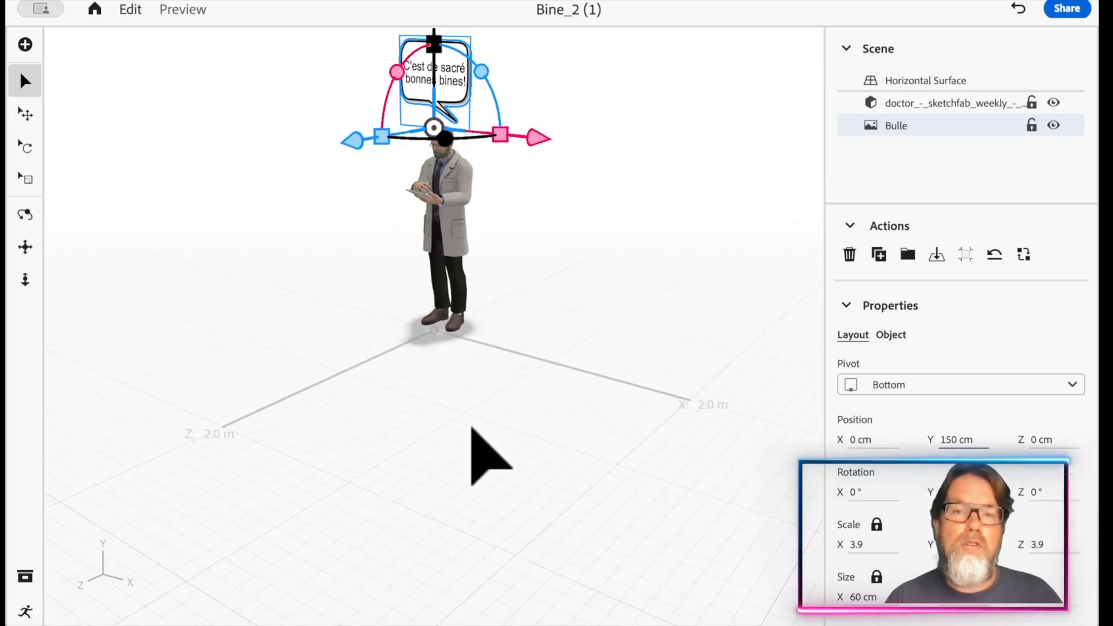
{"action": "scroll", "coordinate": [472, 428], "scroll_direction": "down", "scroll_amount": 3}
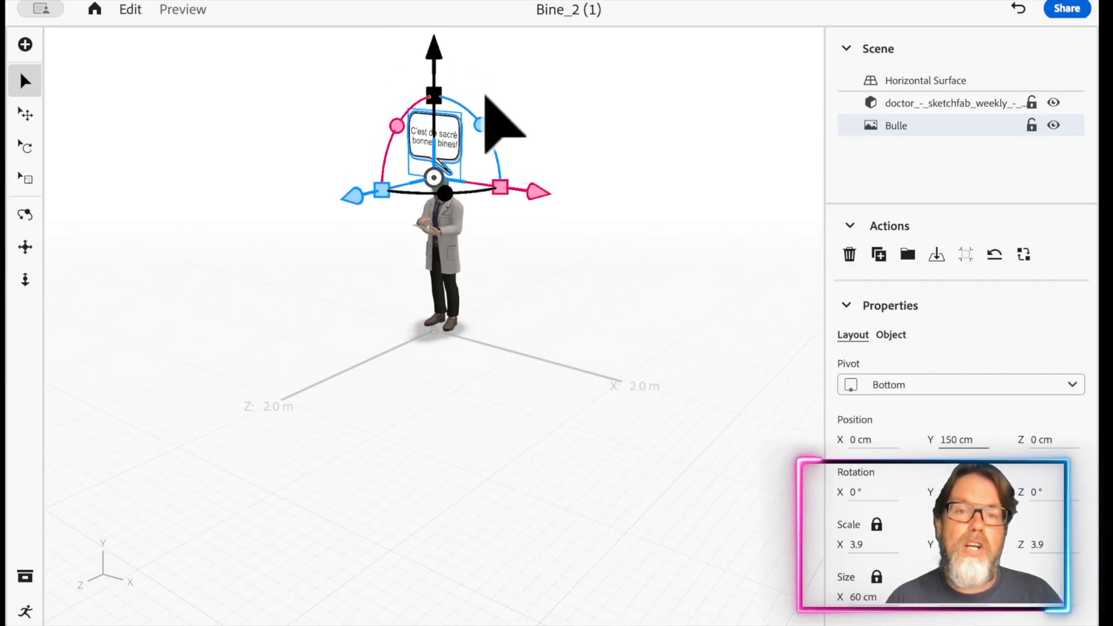
{"action": "left_click_drag", "start_coordinate": [444, 51], "coordinate": [435, 76]}
{"action": "mouse_move", "coordinate": [502, 211]}
{"action": "left_mouse_down"}
{"action": "mouse_move", "coordinate": [516, 215]}
{"action": "mouse_move", "coordinate": [492, 209]}
{"action": "left_mouse_up"}
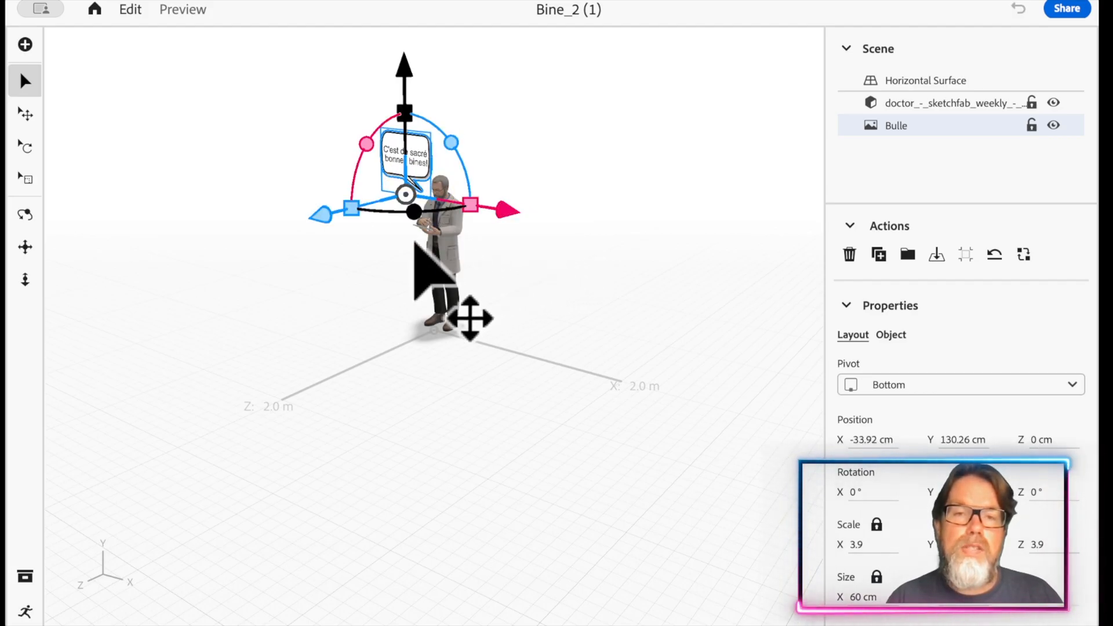
Shift the speech bubble backward to about Z -12 cm and check its placement beside the doctor's head from the front.
{"action": "right_click_drag", "start_coordinate": [380, 253], "coordinate": [271, 301]}
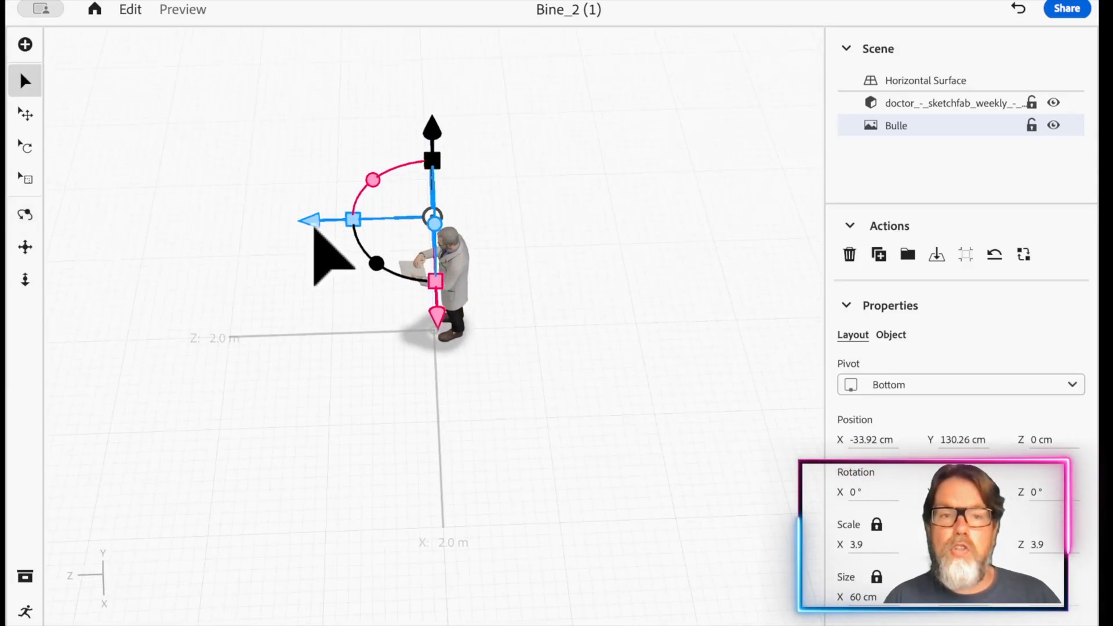
{"action": "left_click_drag", "start_coordinate": [313, 221], "coordinate": [302, 268]}
{"action": "right_click_drag", "start_coordinate": [360, 262], "coordinate": [391, 290]}
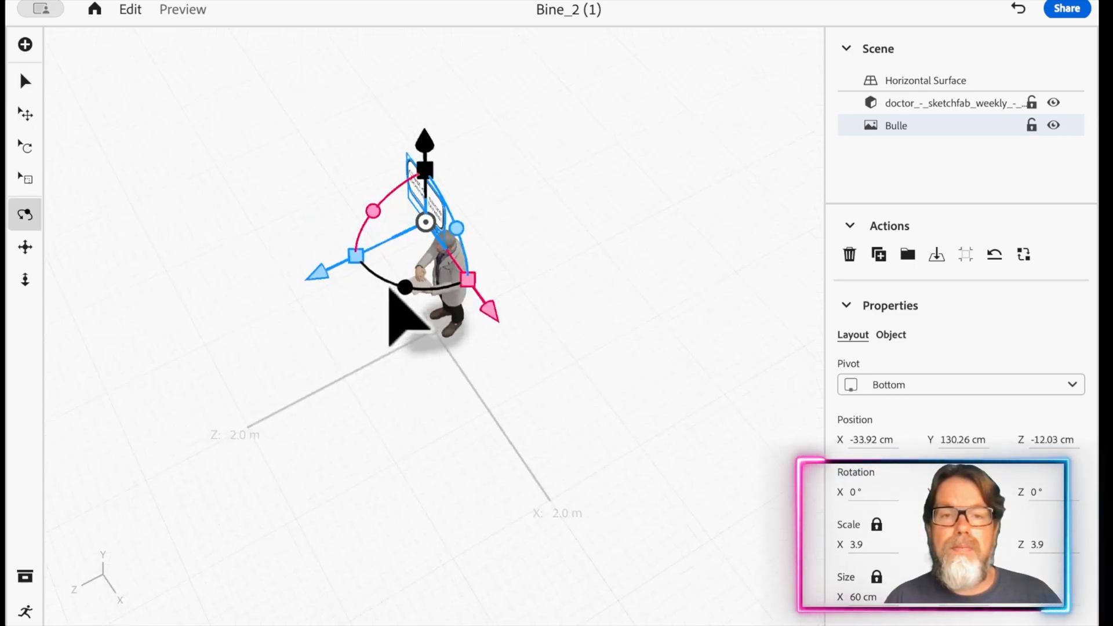
{"action": "right_click_drag", "start_coordinate": [367, 352], "coordinate": [440, 280]}
{"action": "left_click_drag", "start_coordinate": [445, 271], "coordinate": [609, 152]}
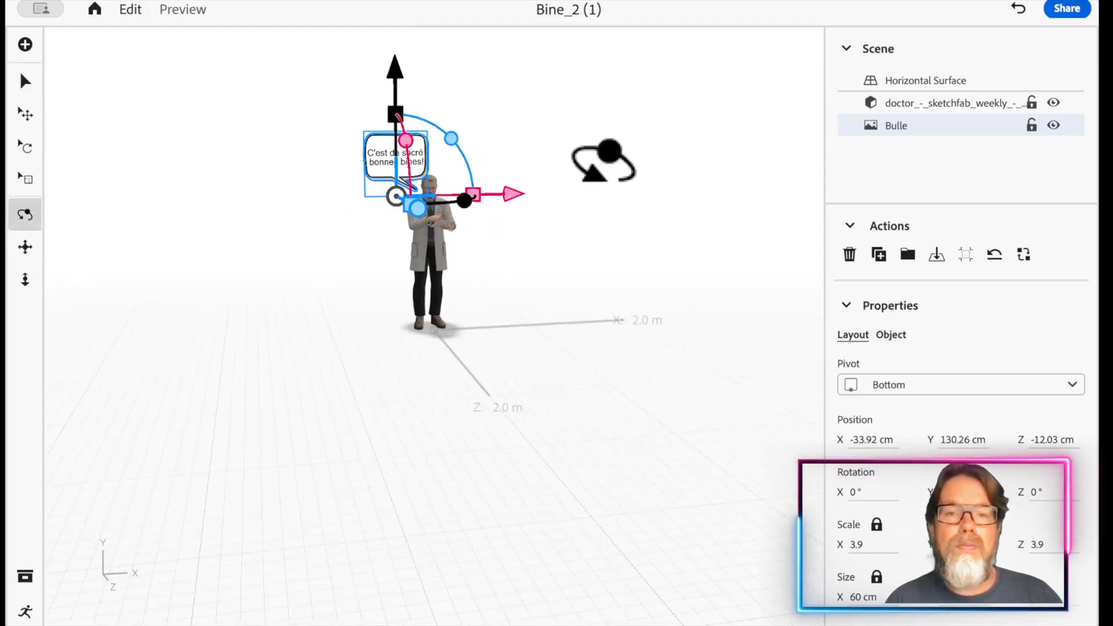
{"action": "scroll", "coordinate": [493, 307], "scroll_direction": "up", "scroll_amount": 1}
{"action": "scroll", "coordinate": [493, 307], "scroll_direction": "up", "scroll_amount": 3}
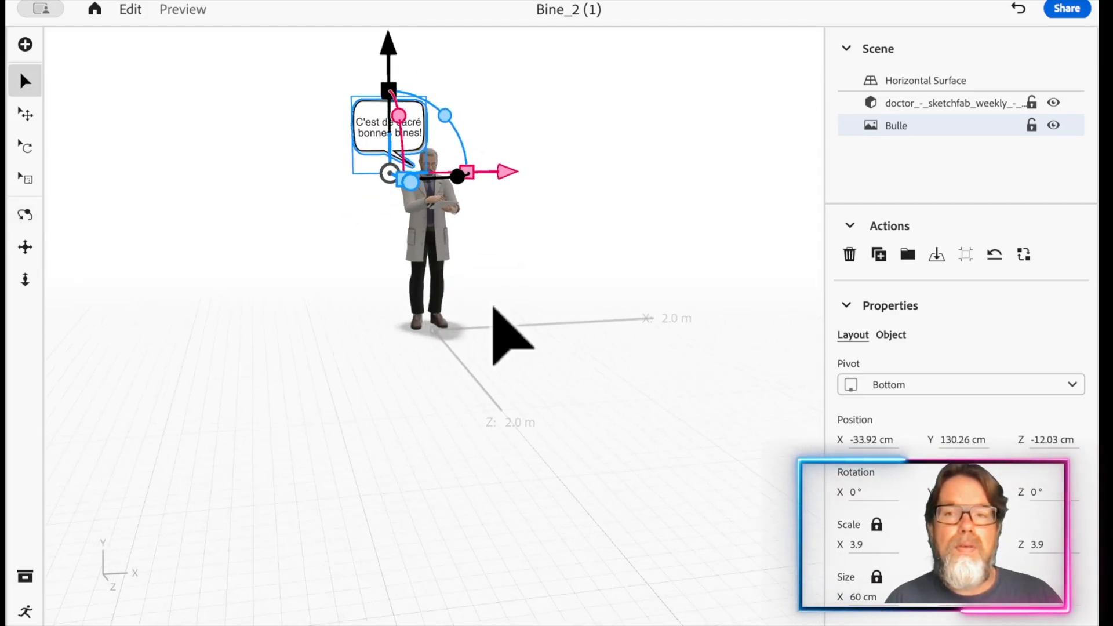
{"action": "left_click", "coordinate": [549, 253]}
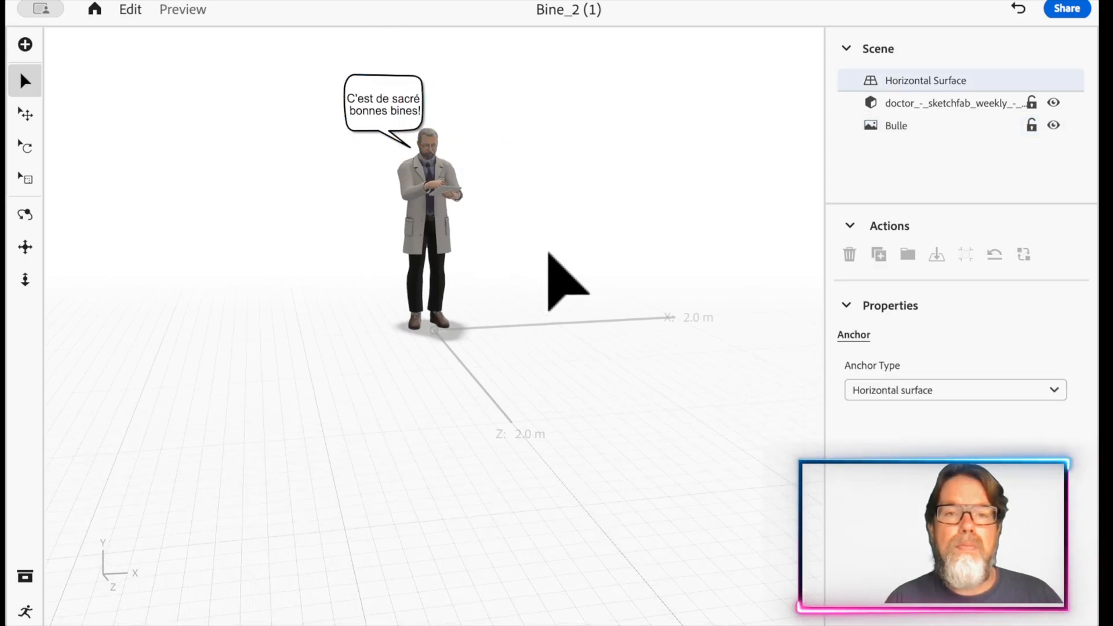
{"action": "mouse_move", "coordinate": [519, 229]}
{"action": "right_mouse_down"}
{"action": "mouse_move", "coordinate": [497, 260]}
{"action": "mouse_move", "coordinate": [437, 272]}
{"action": "mouse_move", "coordinate": [462, 225]}
{"action": "mouse_move", "coordinate": [522, 229]}
{"action": "right_mouse_up"}
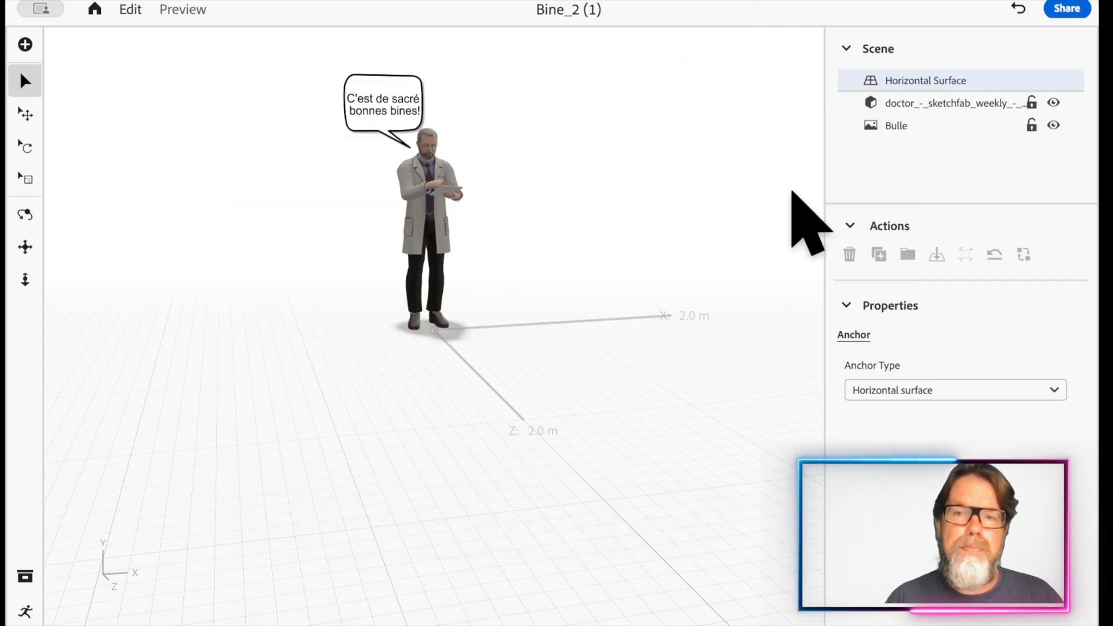
Resize the fèves-aux-lards-maison picture proportionally to 120 cm wide and move it beside the doctor, to about X -133 cm.
{"action": "left_click_drag", "start_coordinate": [336, 214], "coordinate": [337, 216]}
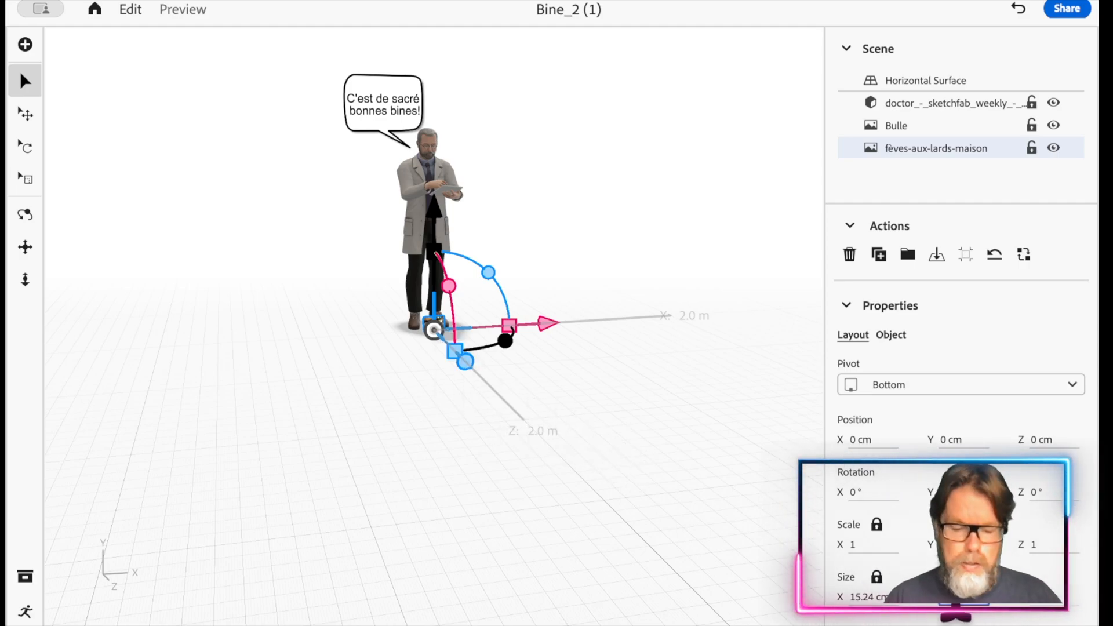
{"action": "key", "text": "Return"}
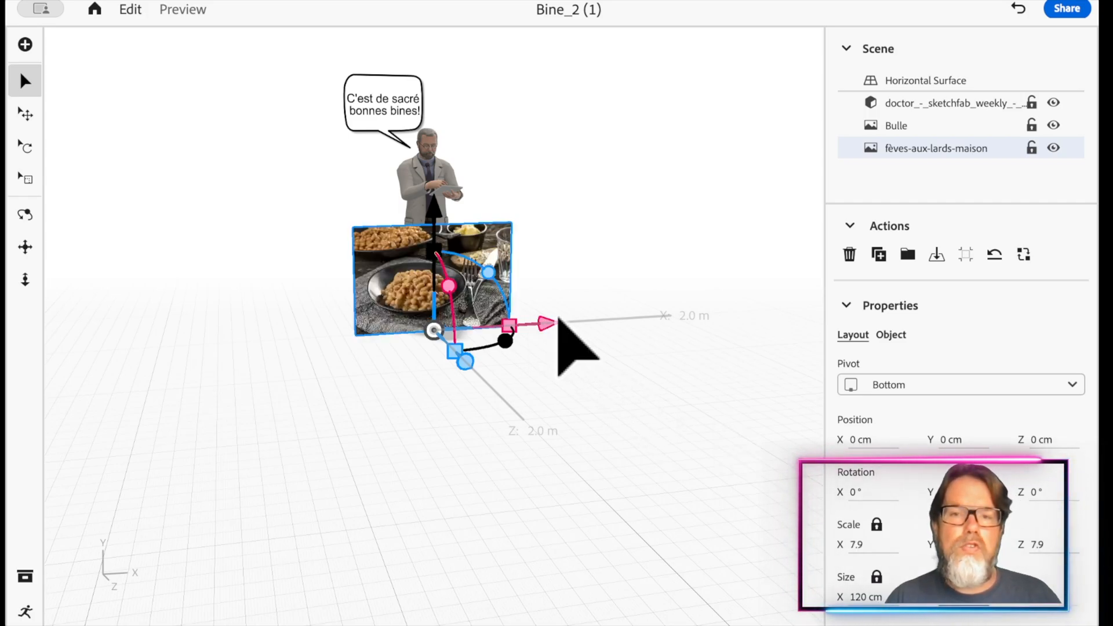
{"action": "left_click_drag", "start_coordinate": [551, 323], "coordinate": [384, 331]}
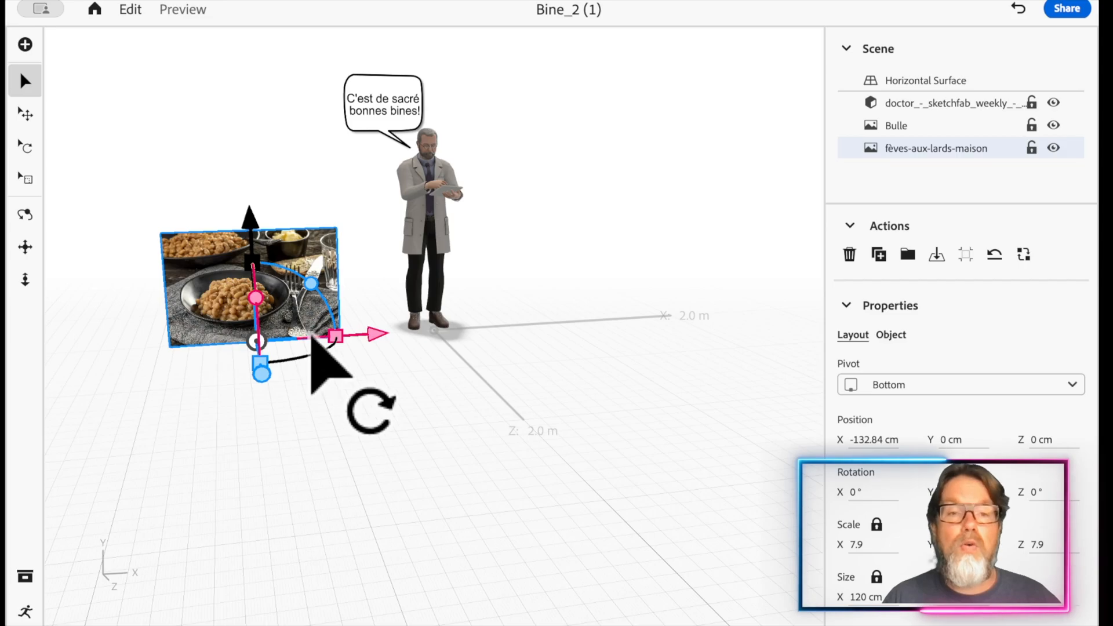
Rotate the baked-beans picture about its vertical axis toward the doctor and raise it to about Y 82 cm.
{"action": "left_click_drag", "start_coordinate": [320, 353], "coordinate": [352, 307]}
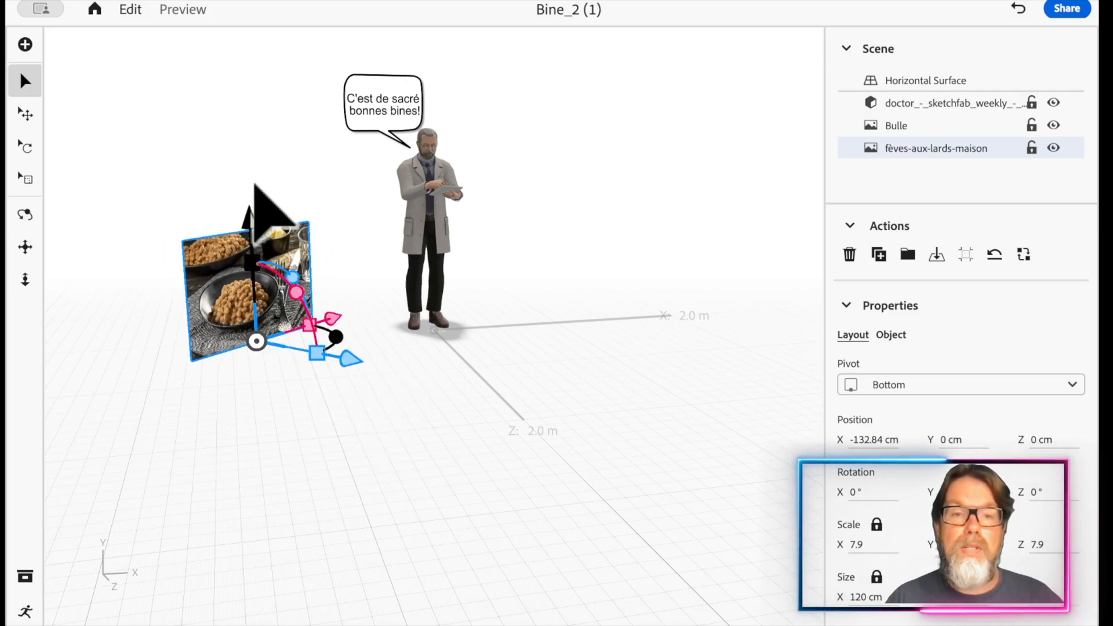
{"action": "left_click_drag", "start_coordinate": [248, 241], "coordinate": [259, 91]}
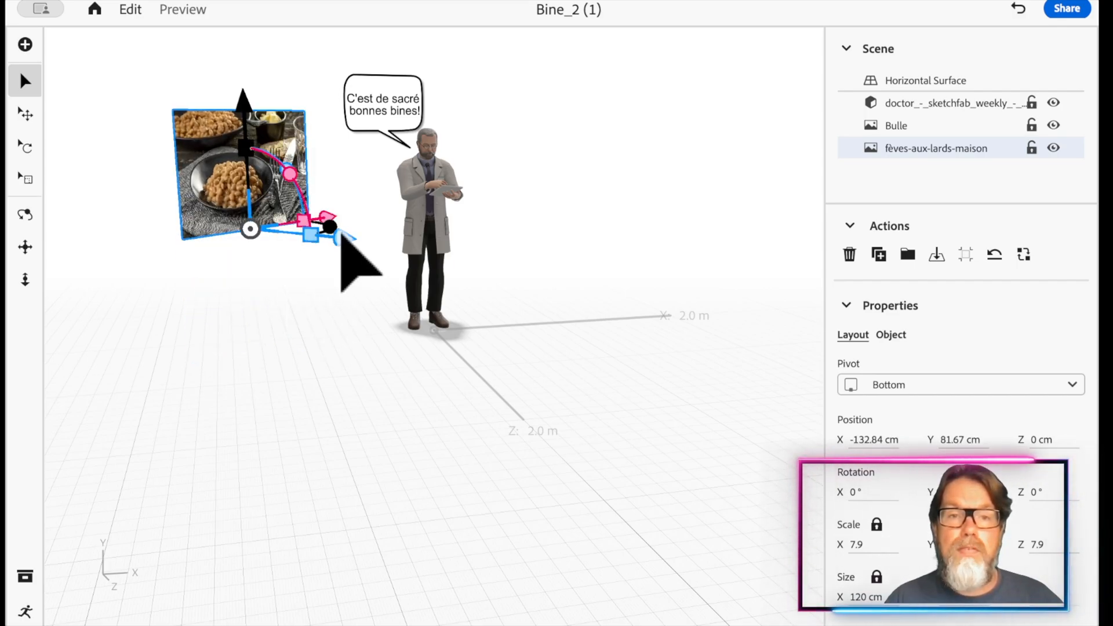
Move the baked-beans picture to about X -116 cm and Z 18 cm and check its placement from above and from the front.
{"action": "left_click_drag", "start_coordinate": [341, 236], "coordinate": [381, 240]}
{"action": "key", "text": "1"}
{"action": "left_click_drag", "start_coordinate": [485, 109], "coordinate": [497, 343]}
{"action": "key", "text": "v"}
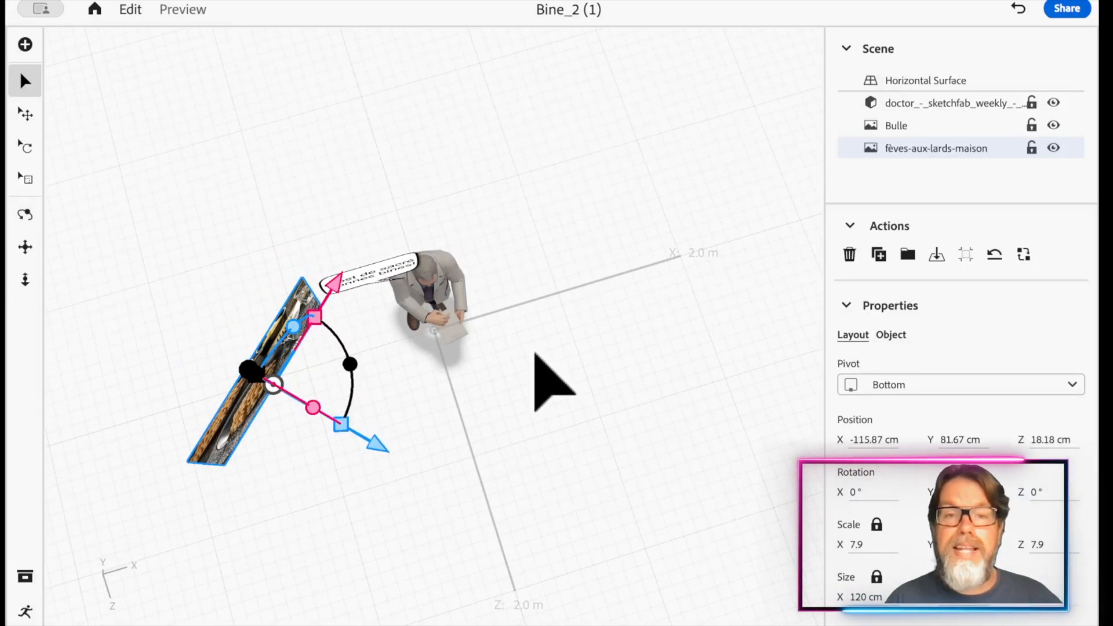
{"action": "key", "text": "1"}
{"action": "left_click_drag", "start_coordinate": [506, 294], "coordinate": [499, 248]}
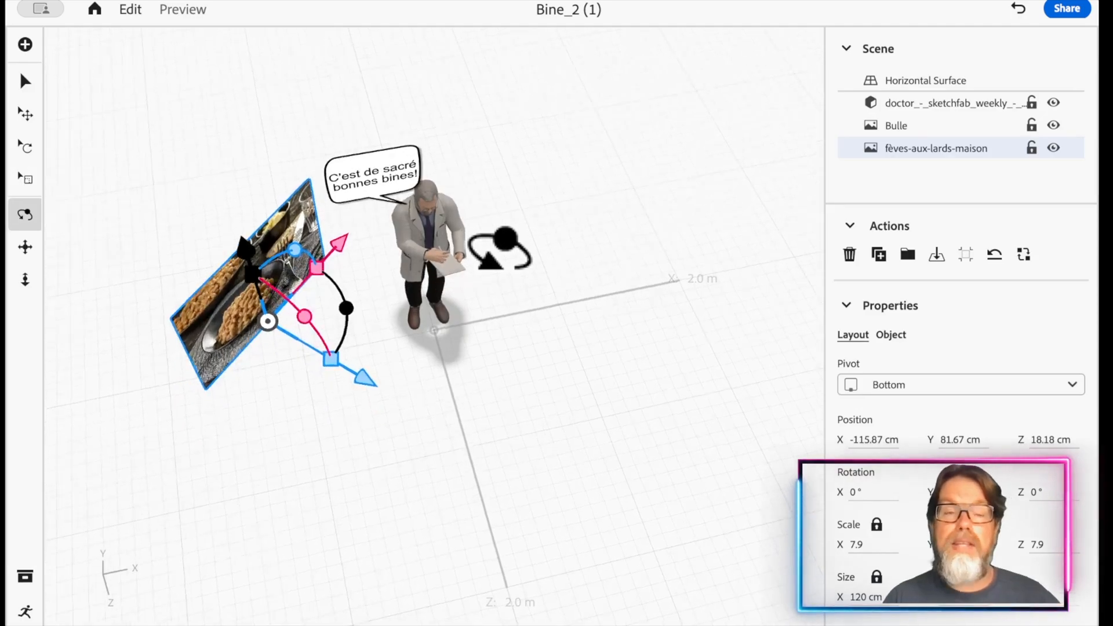
{"action": "key", "text": "v"}
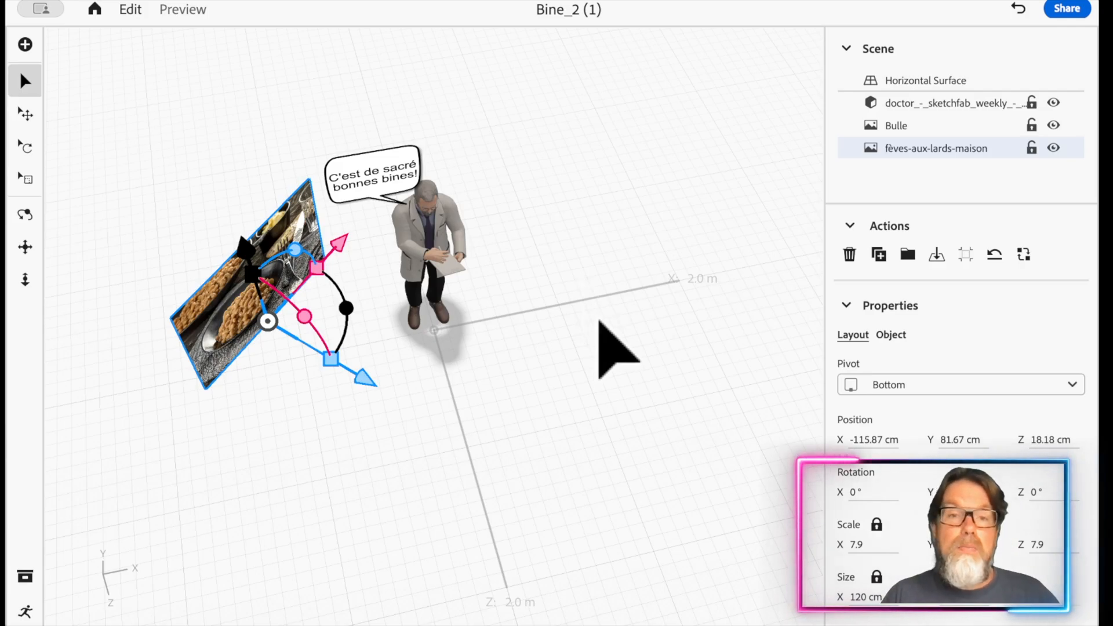
{"action": "left_click", "coordinate": [503, 356]}
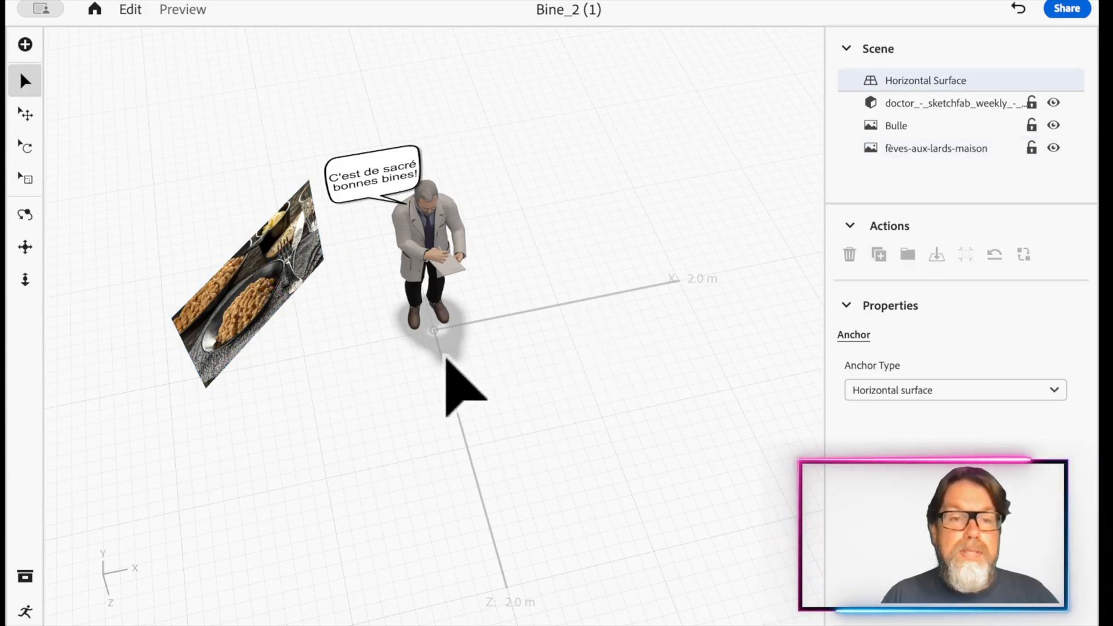
{"action": "key", "text": "o"}
{"action": "left_click_drag", "start_coordinate": [398, 375], "coordinate": [363, 231]}
{"action": "key", "text": "v"}
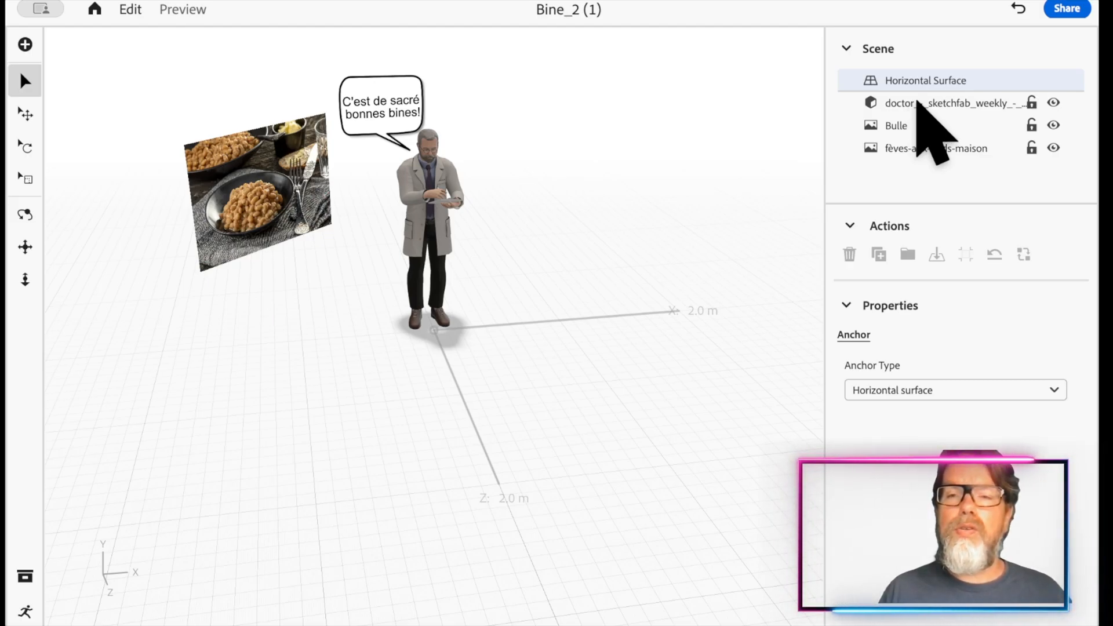
Lock the doctor model in the scene list and unlock it again.
{"action": "left_click", "coordinate": [1036, 98]}
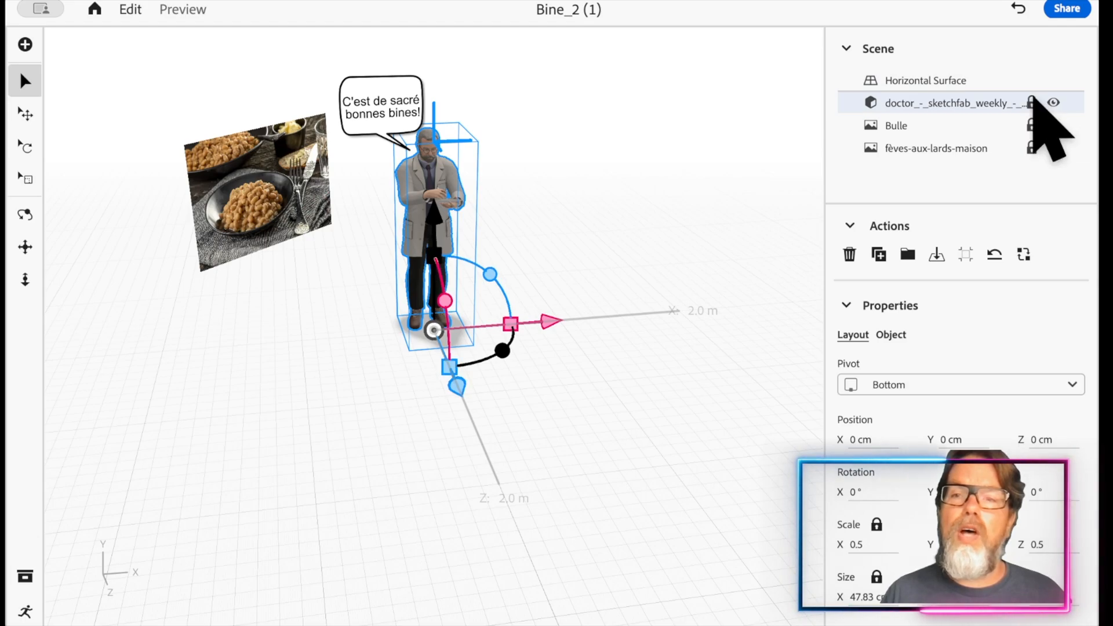
{"action": "left_click", "coordinate": [1032, 104]}
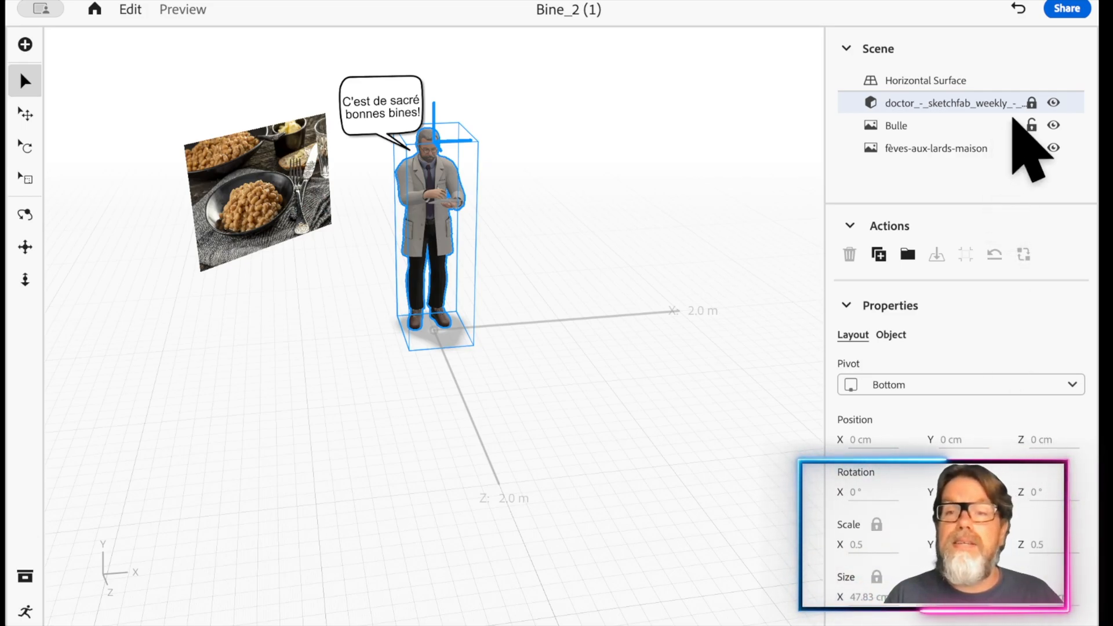
{"action": "left_click", "coordinate": [1032, 103]}
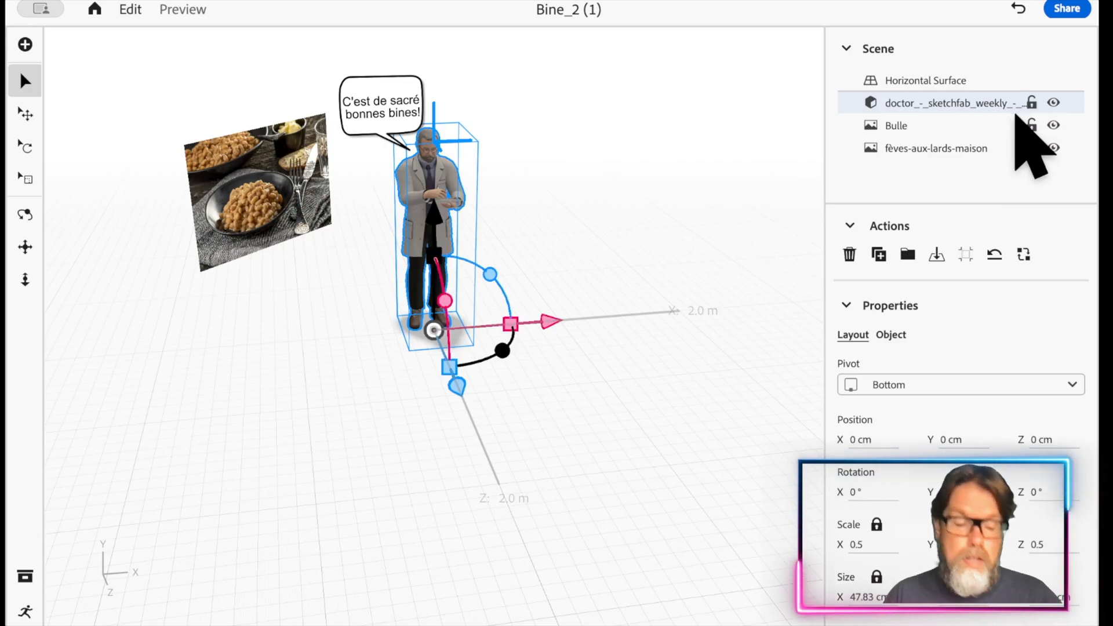
{"action": "left_click", "coordinate": [909, 149], "text": "shift"}
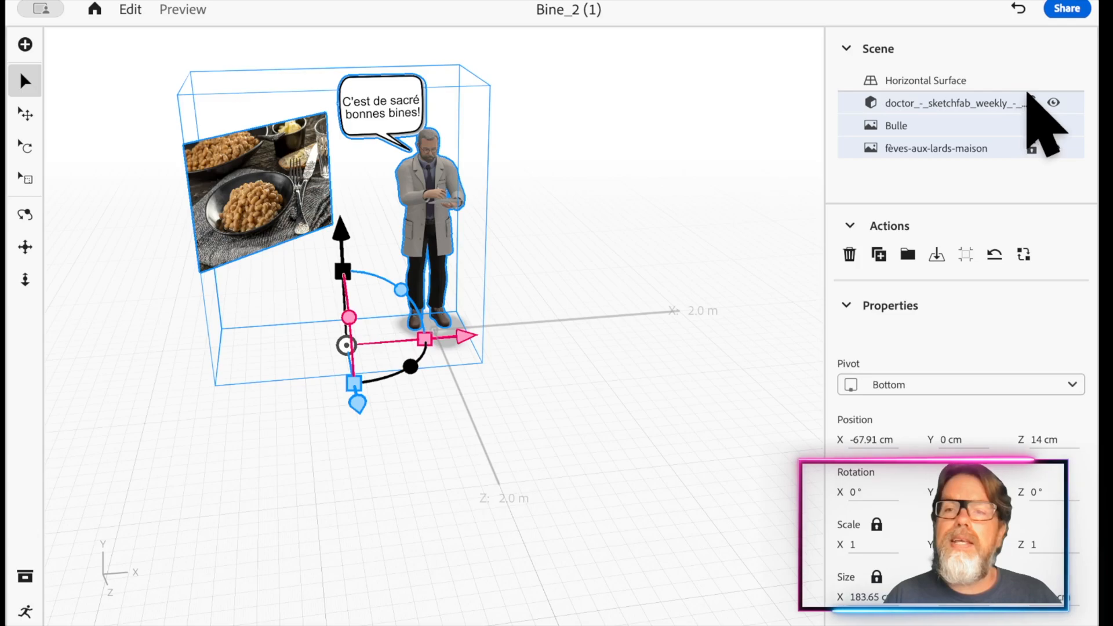
{"action": "left_click", "coordinate": [1033, 103]}
{"action": "left_click", "coordinate": [1032, 103]}
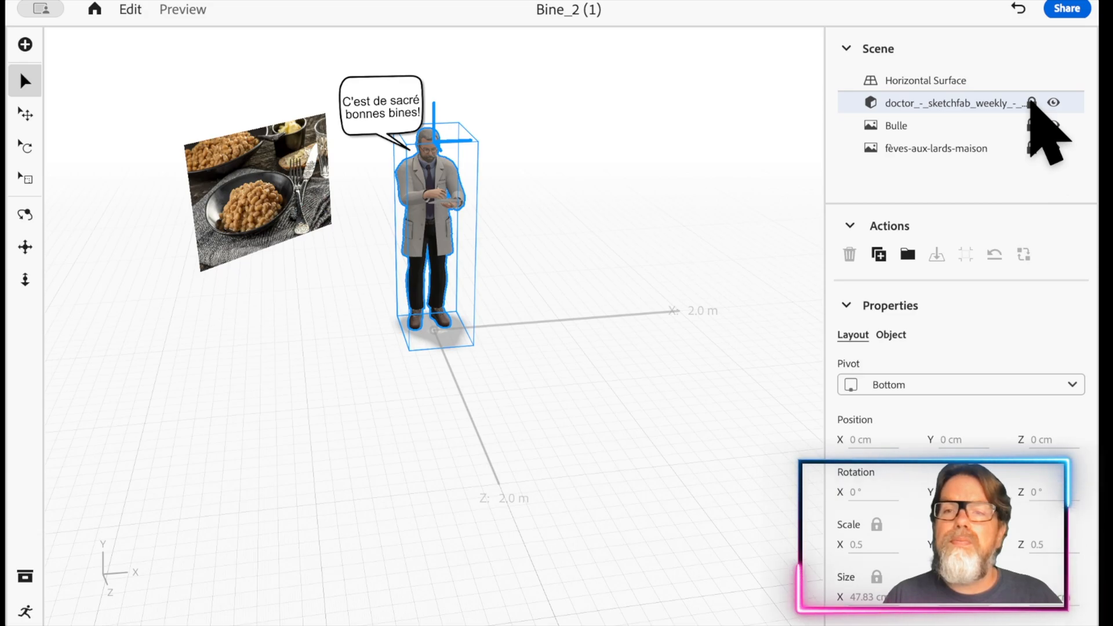
{"action": "left_click", "coordinate": [1032, 102]}
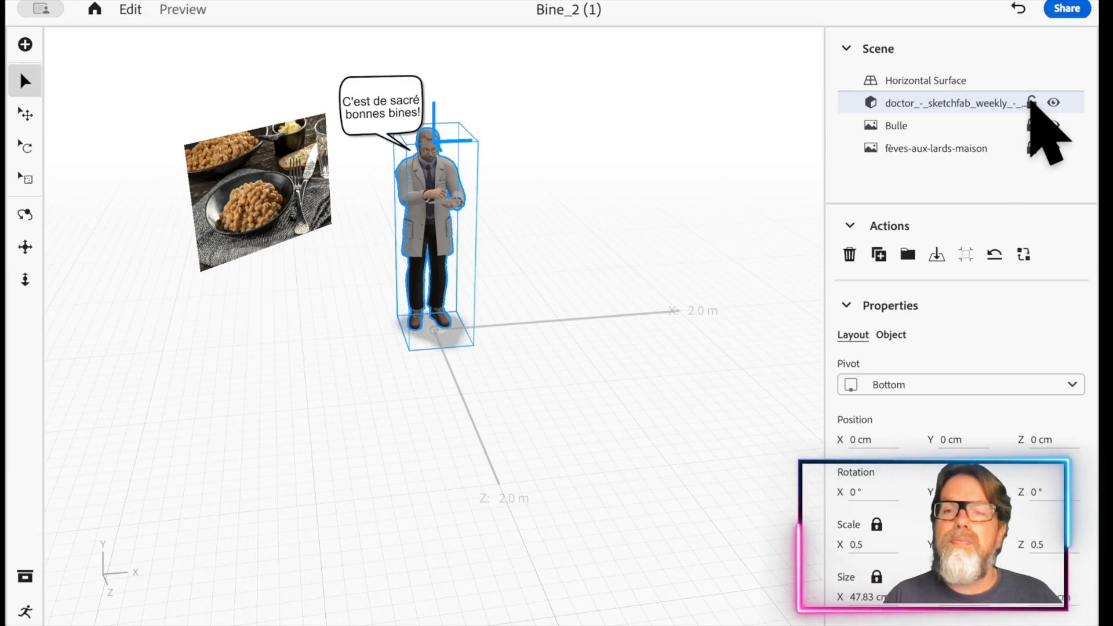
Try to group the doctor, the speech bubble and the baked-beans picture, and clear the selection.
{"action": "left_click", "coordinate": [962, 148], "text": "shift"}
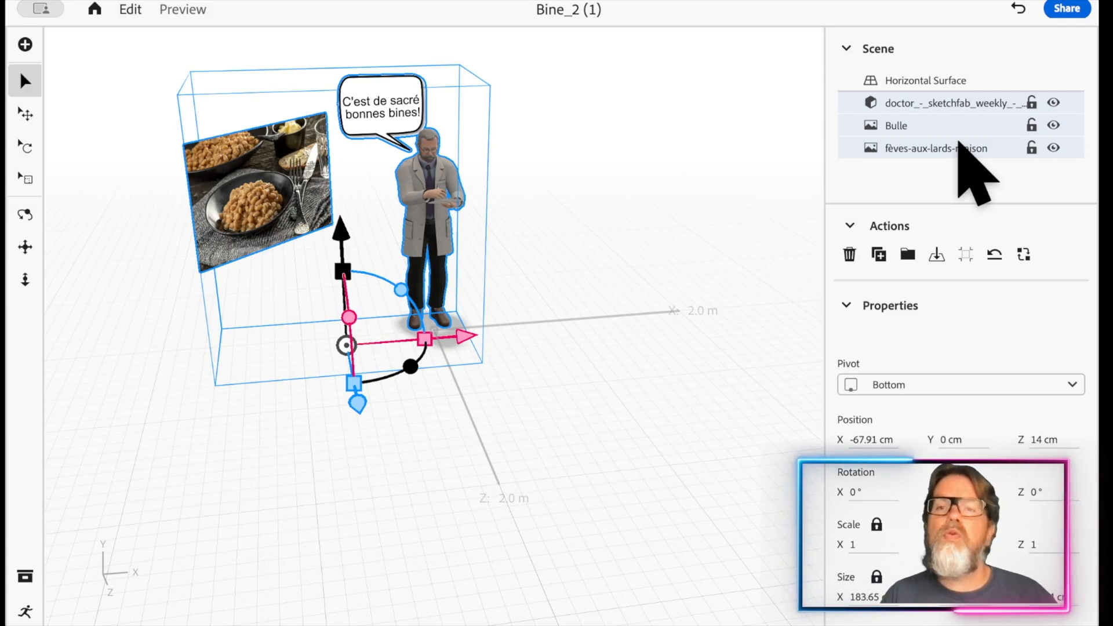
{"action": "key", "text": "ctrl+g"}
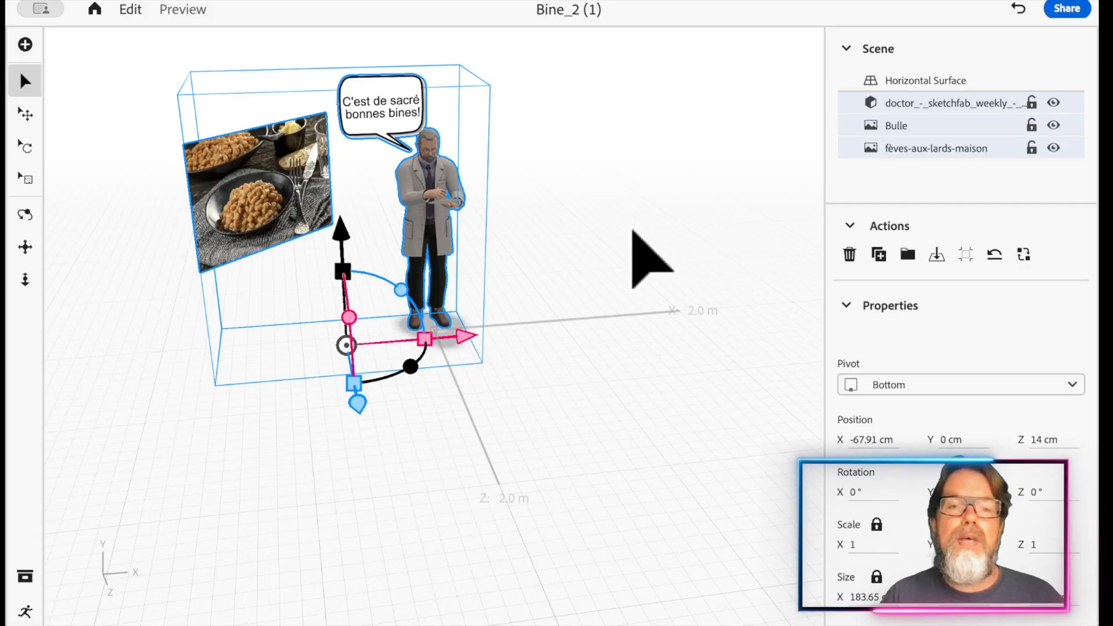
{"action": "left_click", "coordinate": [597, 280]}
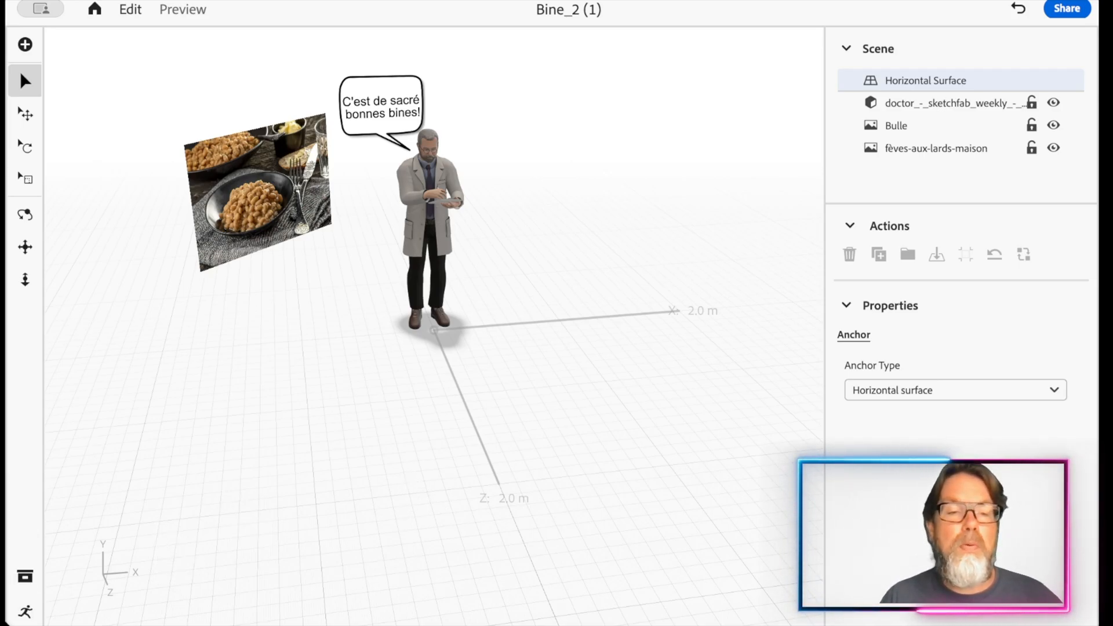
Add an Appuyer trigger to the scene's behaviors with fèves-aux-lards-maison as its subject.
{"action": "left_click", "coordinate": [25, 613]}
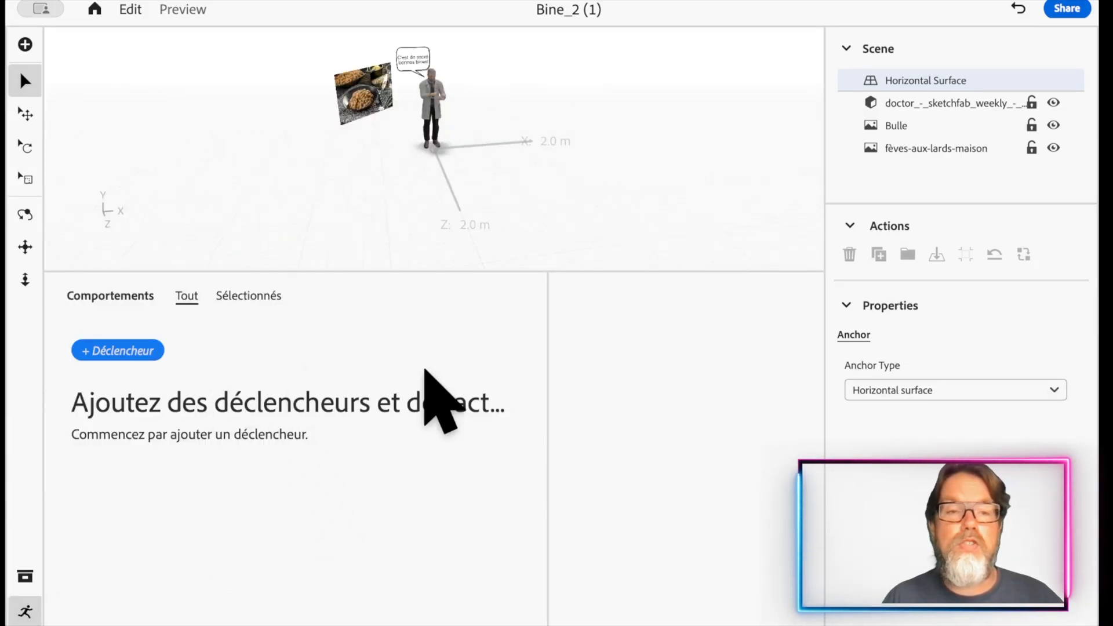
{"action": "left_click", "coordinate": [141, 348]}
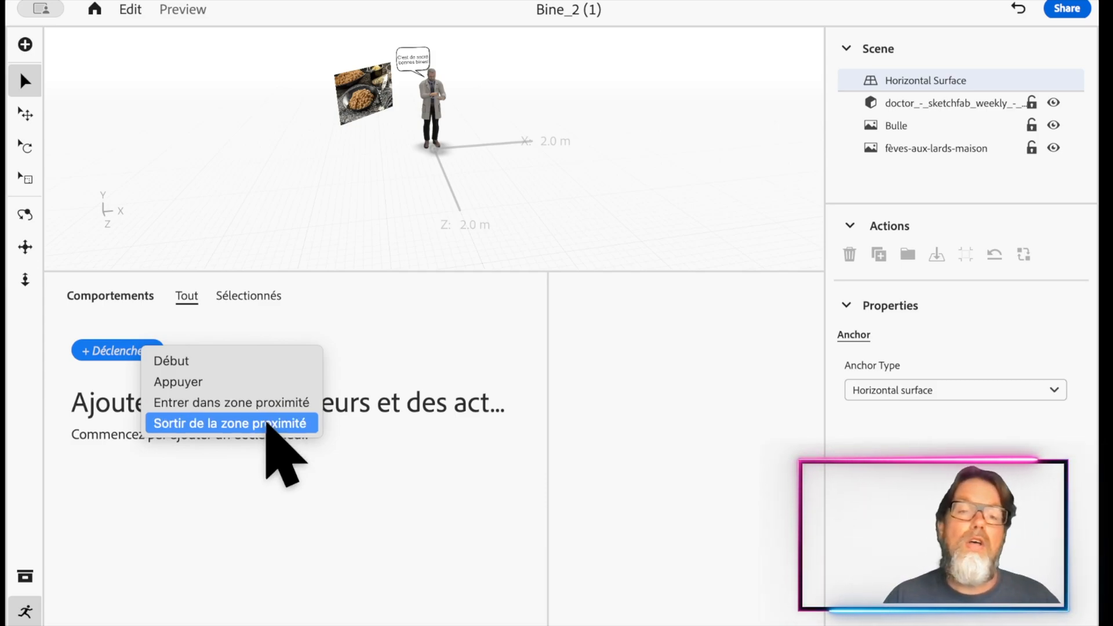
{"action": "left_click", "coordinate": [258, 381]}
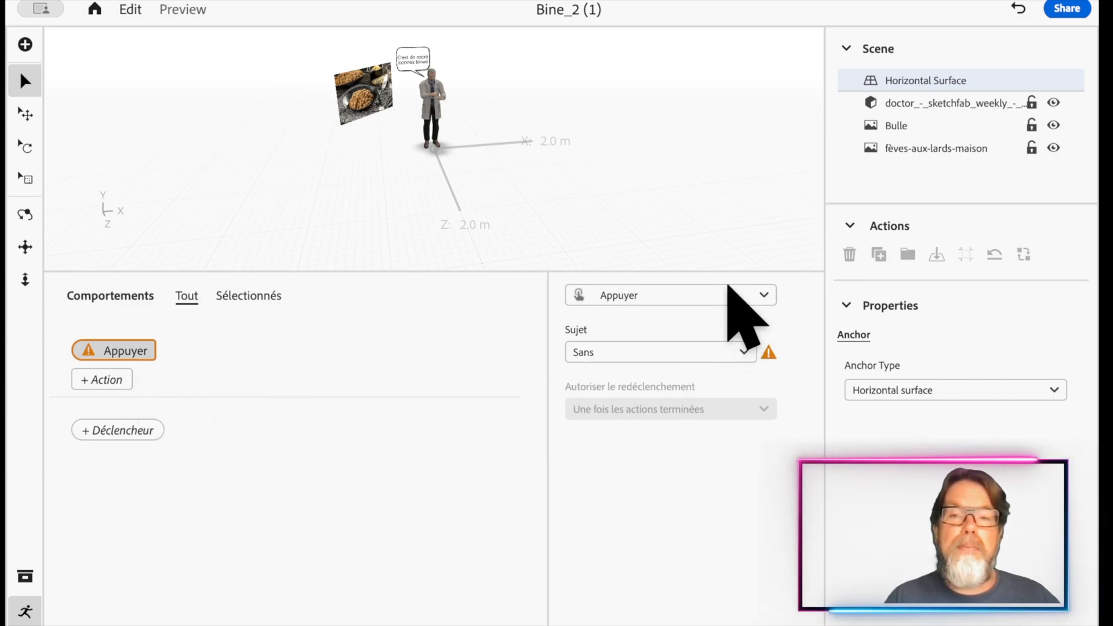
{"action": "left_click", "coordinate": [744, 352]}
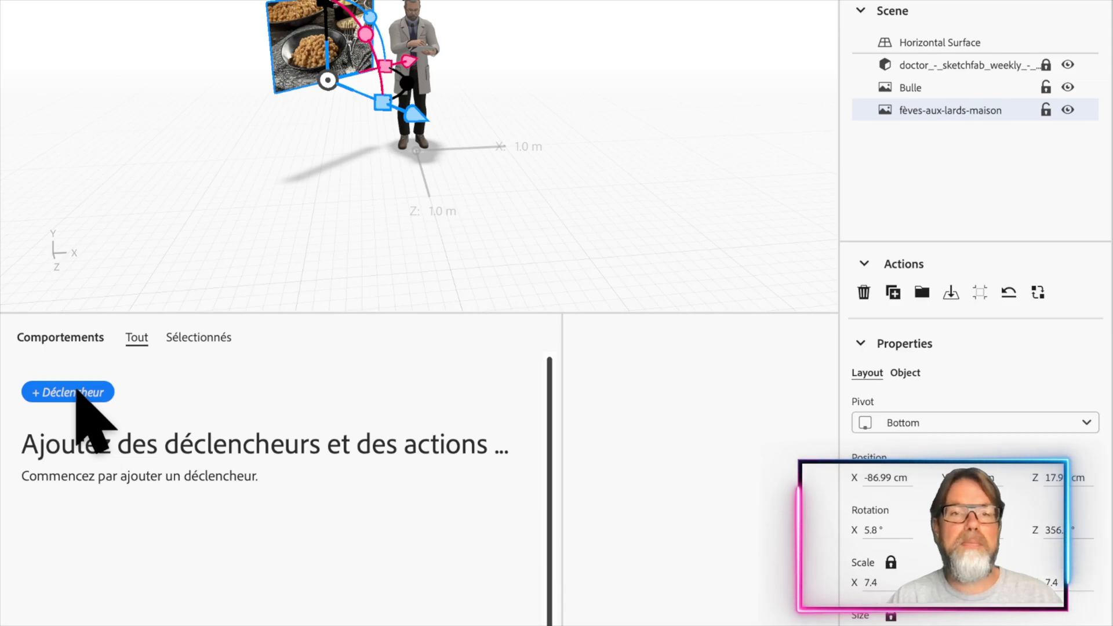
Add a Début trigger to the behaviors and change its type to Appuyer.
{"action": "left_click", "coordinate": [77, 392]}
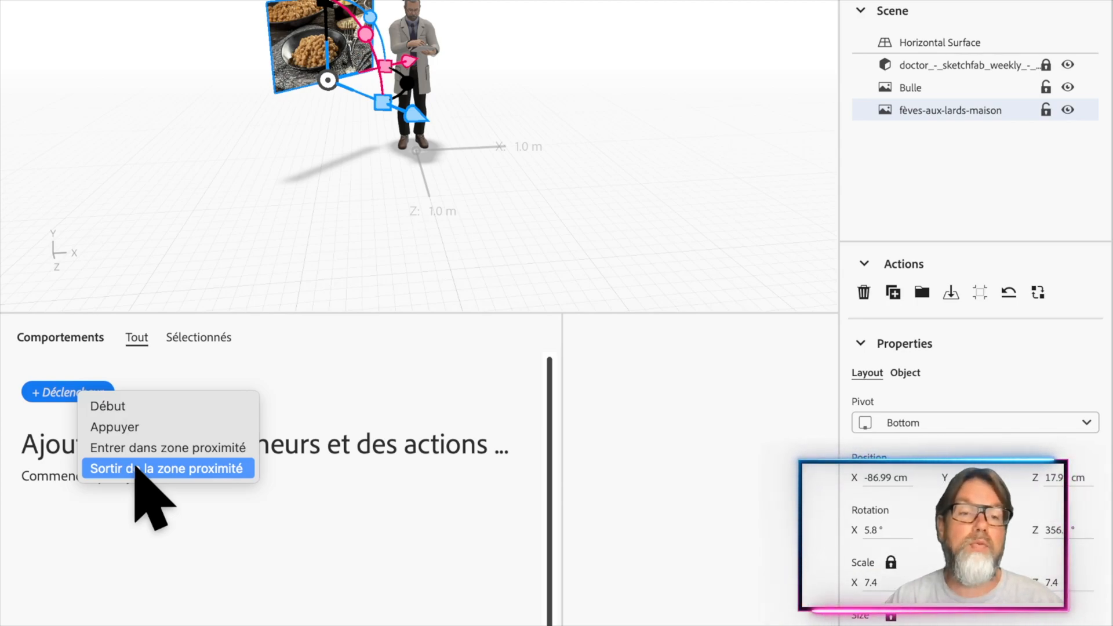
{"action": "left_click", "coordinate": [131, 408]}
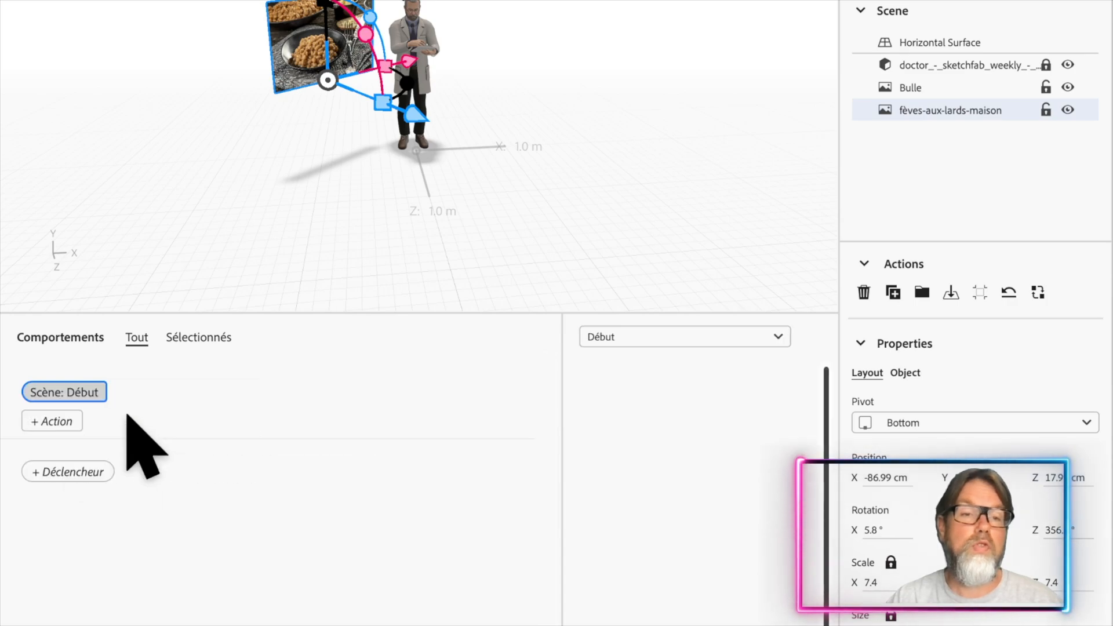
{"action": "left_click", "coordinate": [86, 394]}
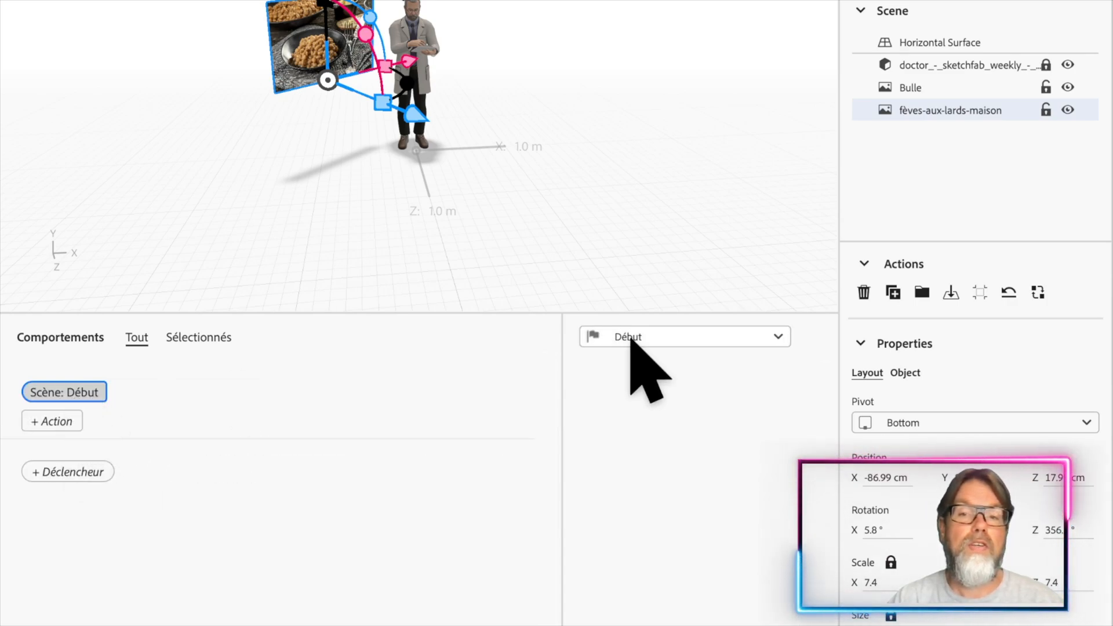
{"action": "left_click", "coordinate": [649, 338]}
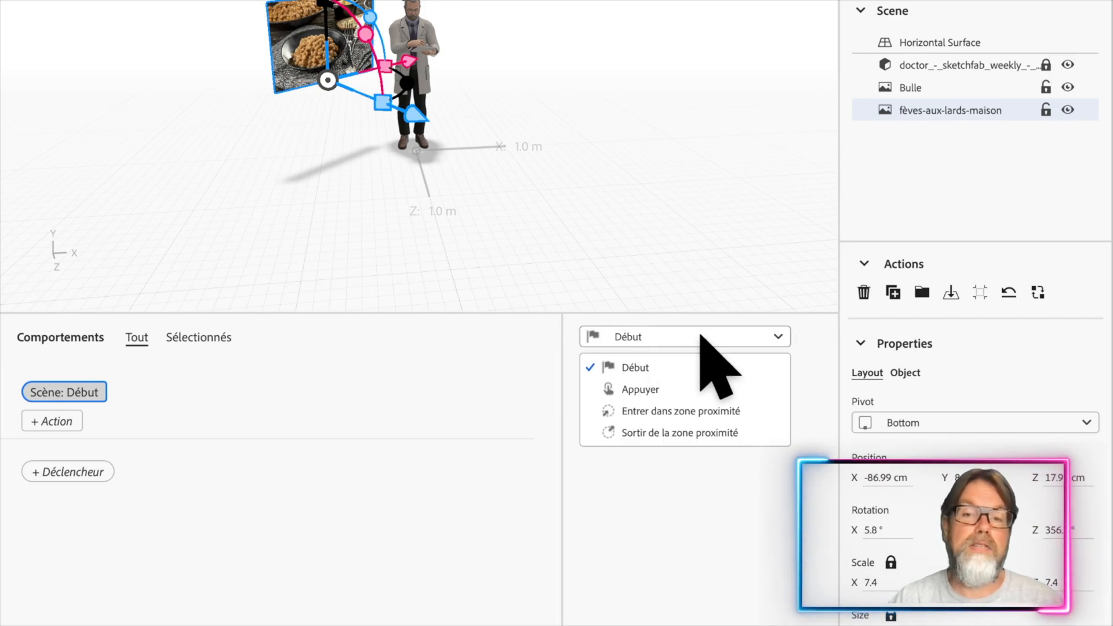
{"action": "left_click", "coordinate": [640, 390]}
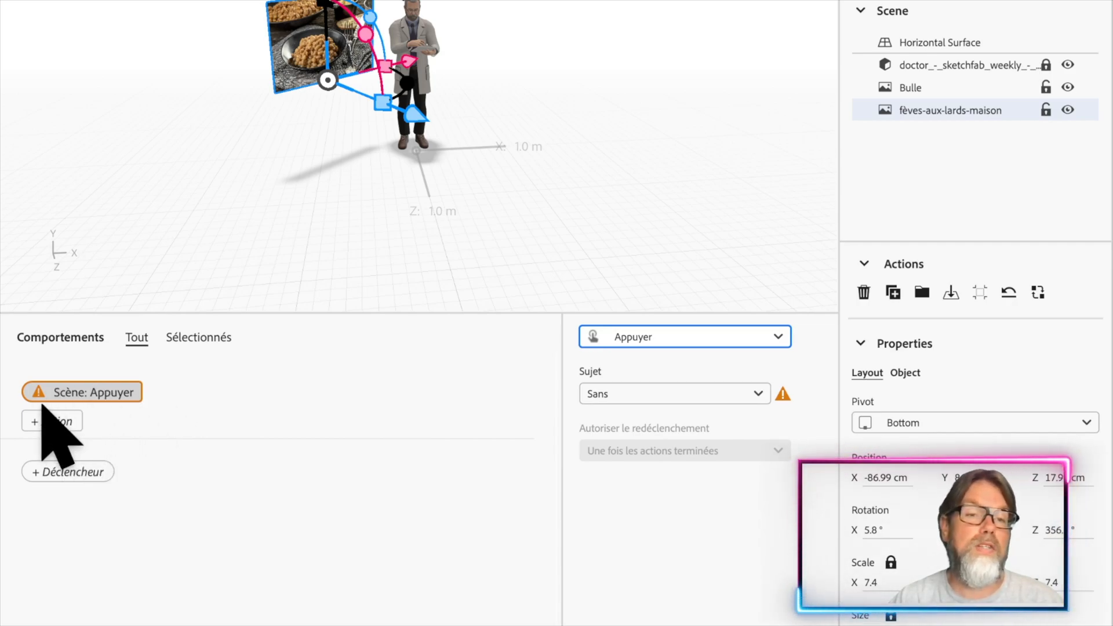
Add a Lire le contenu audio action to the Appuyer trigger, using Bonnes-bines.mp3 from the desktop's Modèle 3D folder as its clip.
{"action": "left_click", "coordinate": [35, 420]}
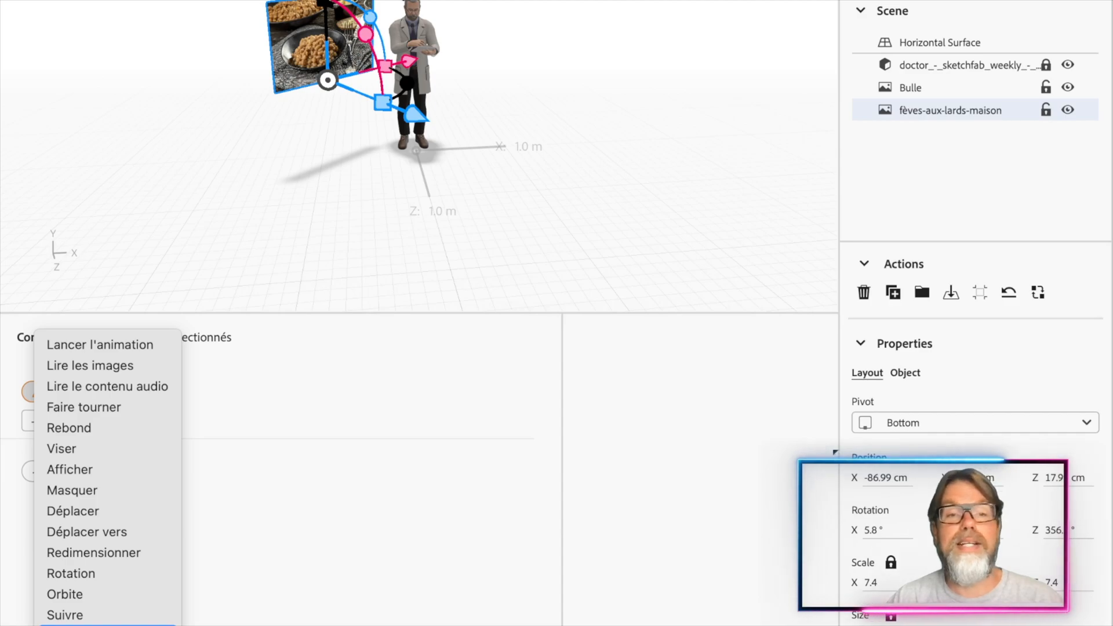
{"action": "left_click", "coordinate": [119, 387]}
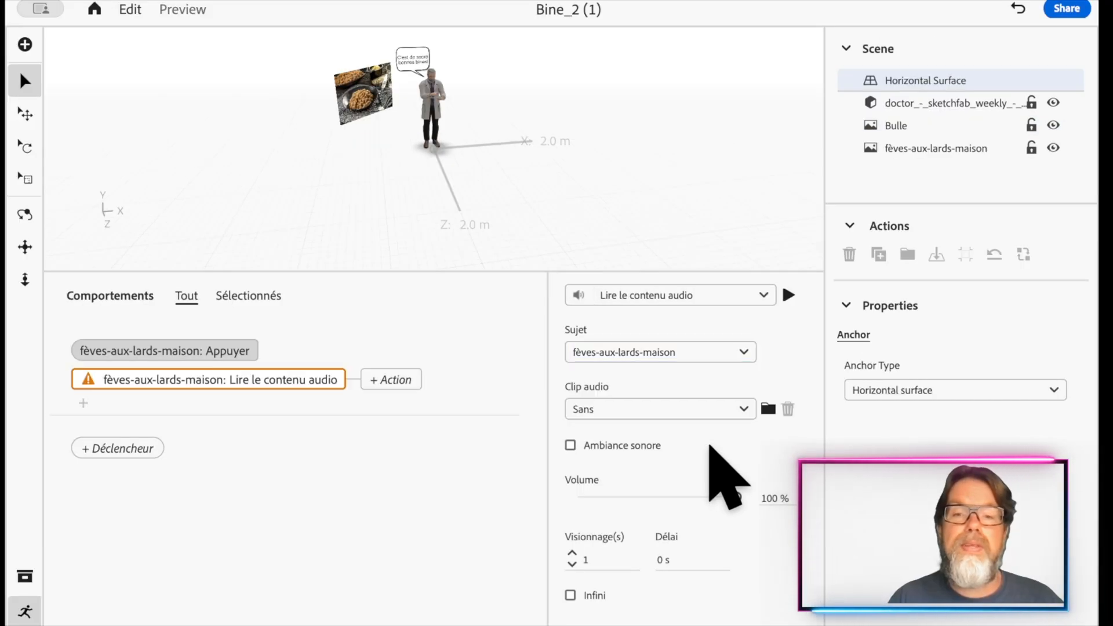
{"action": "left_click", "coordinate": [733, 409]}
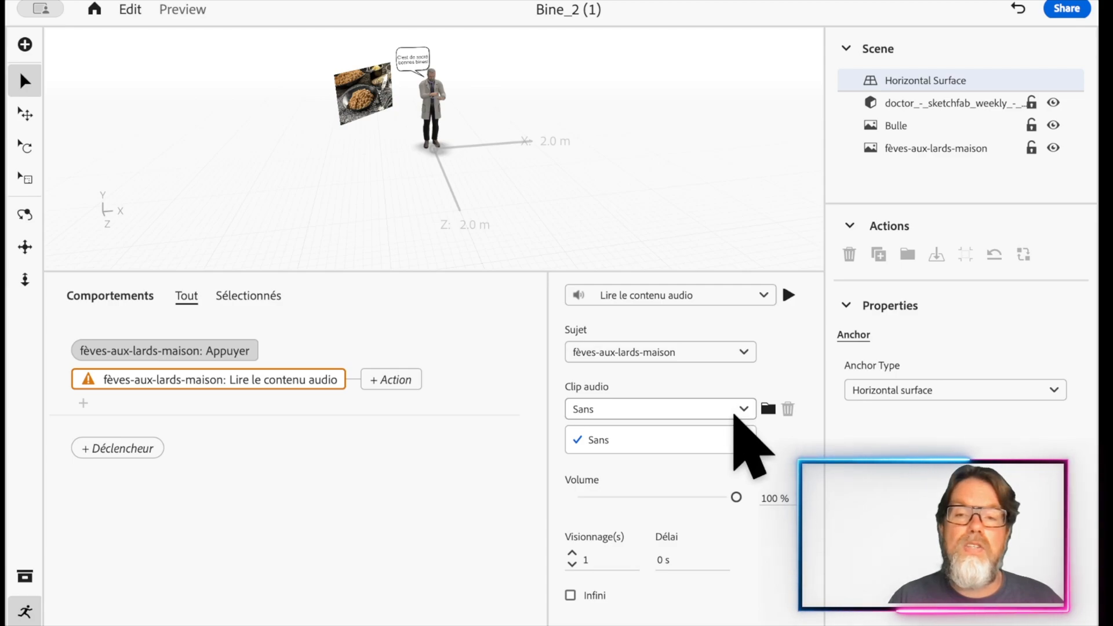
{"action": "left_click", "coordinate": [766, 409]}
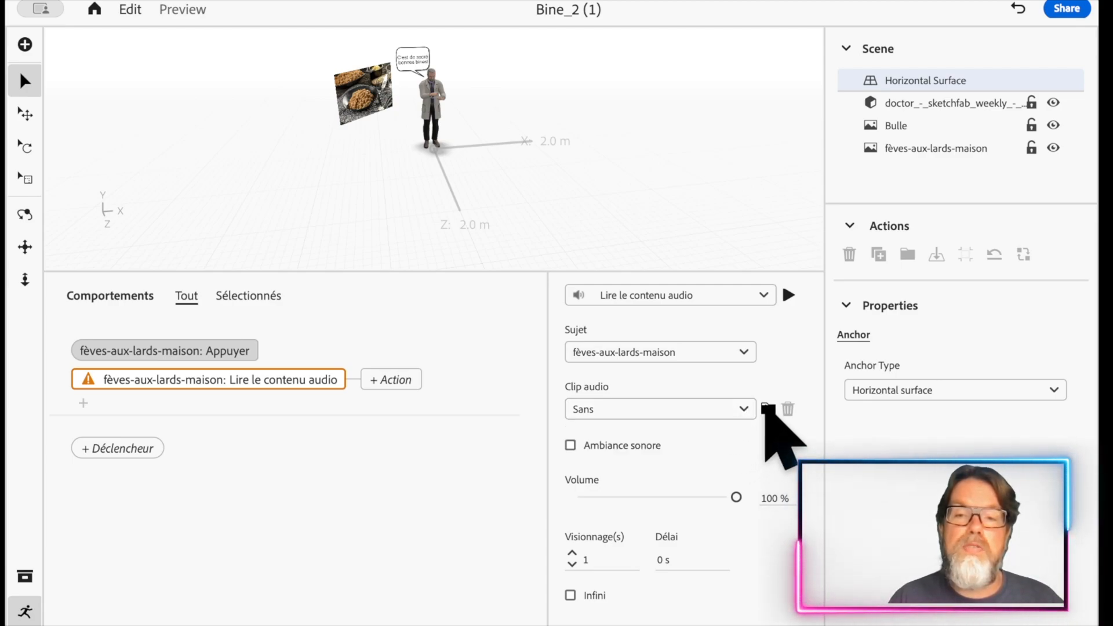
{"action": "left_click", "coordinate": [766, 409]}
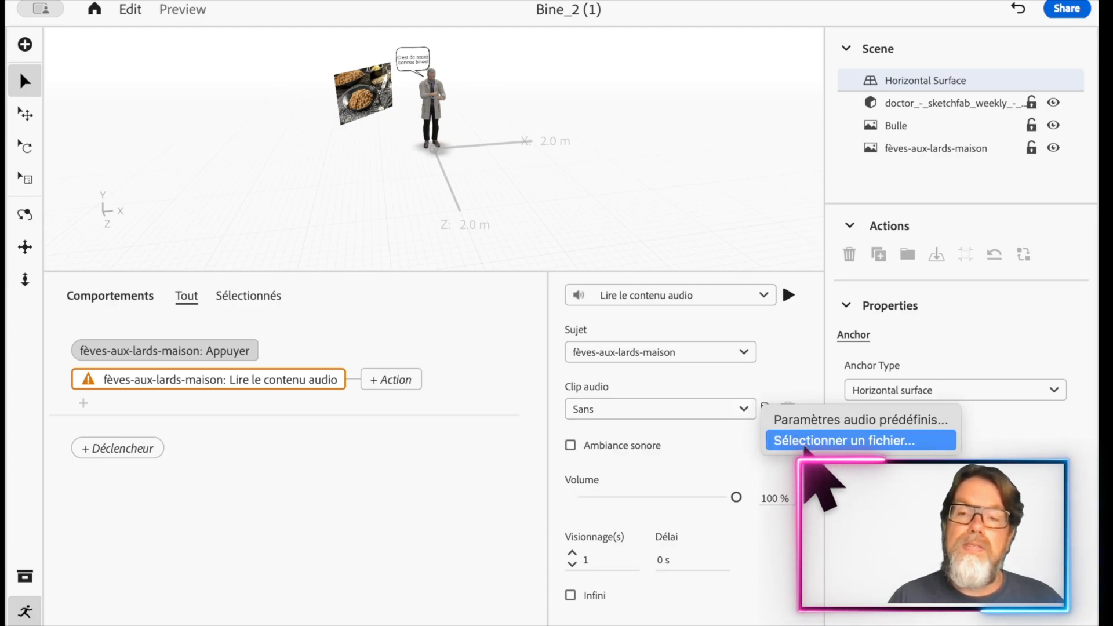
{"action": "left_click", "coordinate": [805, 445]}
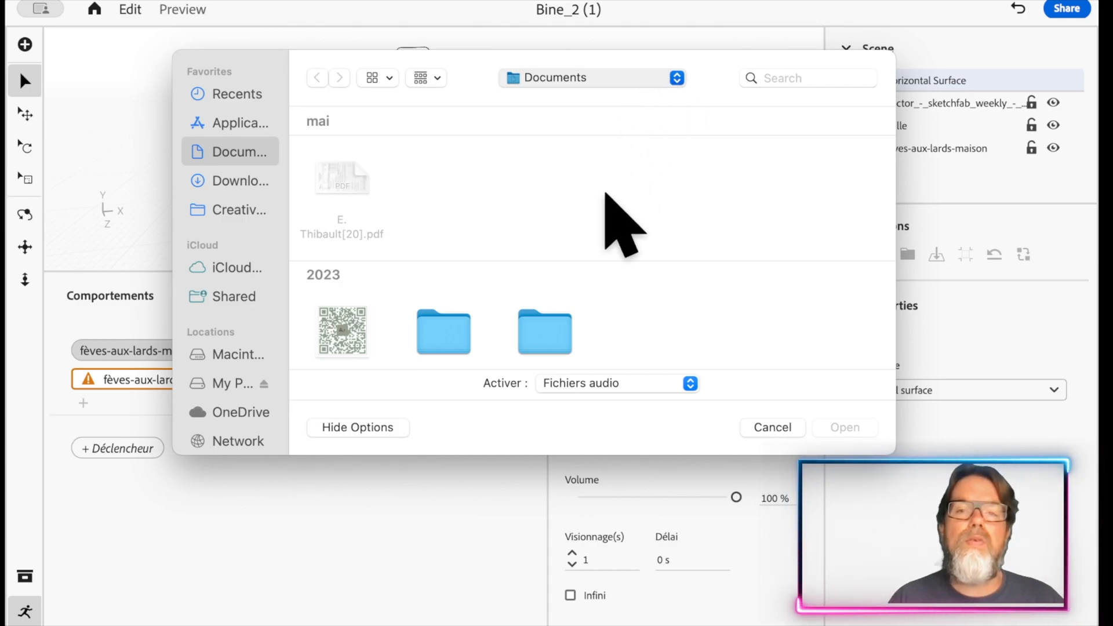
{"action": "key", "text": "super+shift+d"}
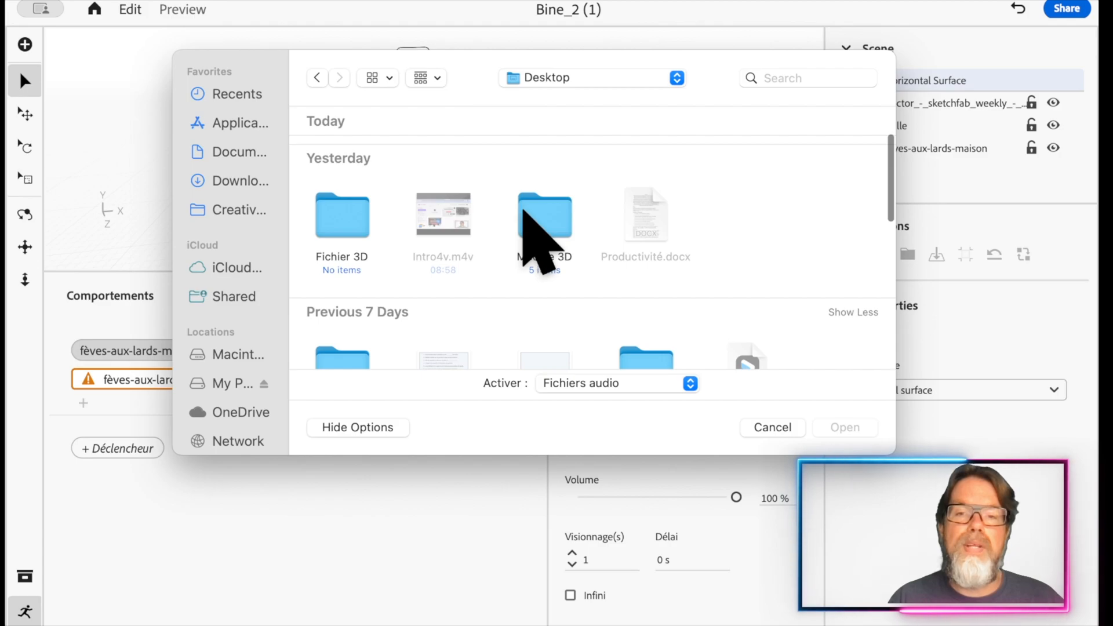
{"action": "double_click", "coordinate": [528, 220]}
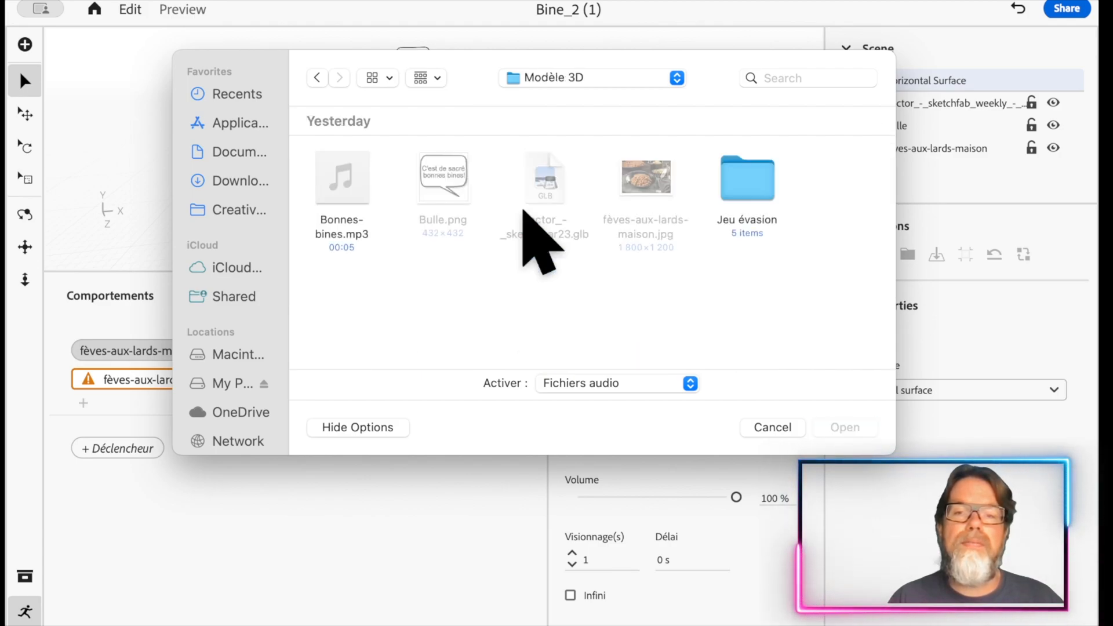
{"action": "left_click", "coordinate": [354, 180]}
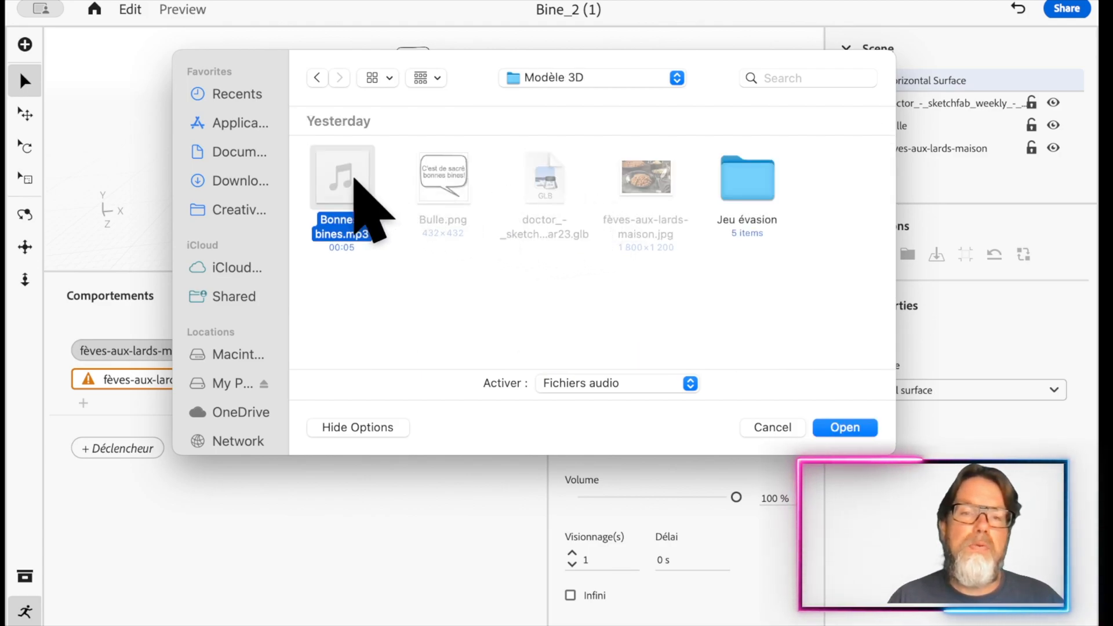
{"action": "left_click", "coordinate": [840, 427]}
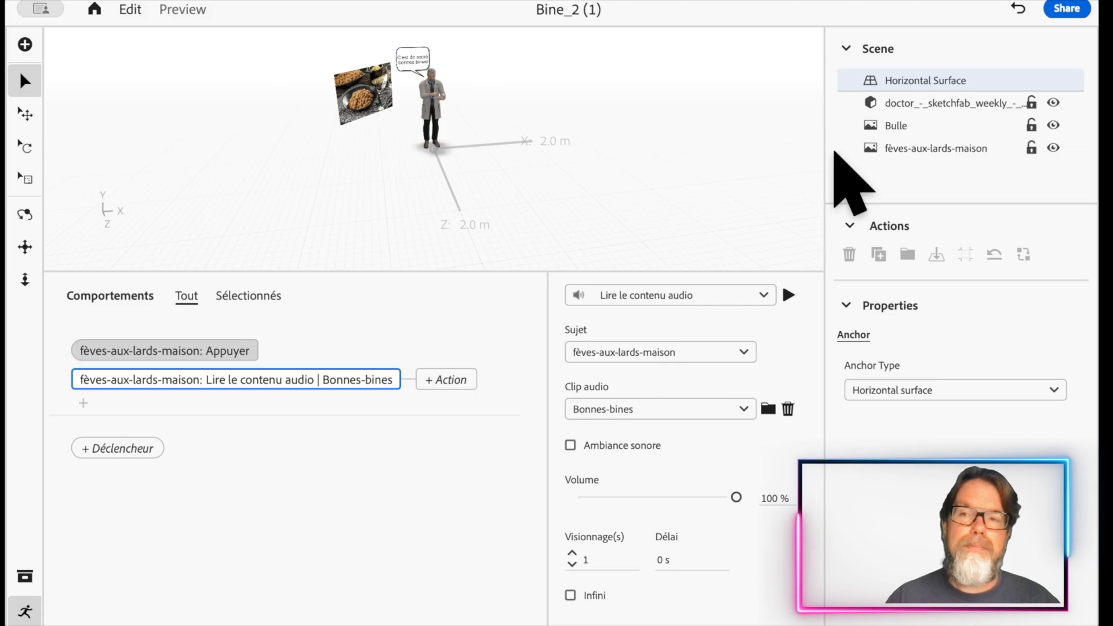
Create a shareable AR link with a QR code for the Bine_2 (1) scene.
{"action": "left_click", "coordinate": [1065, 10]}
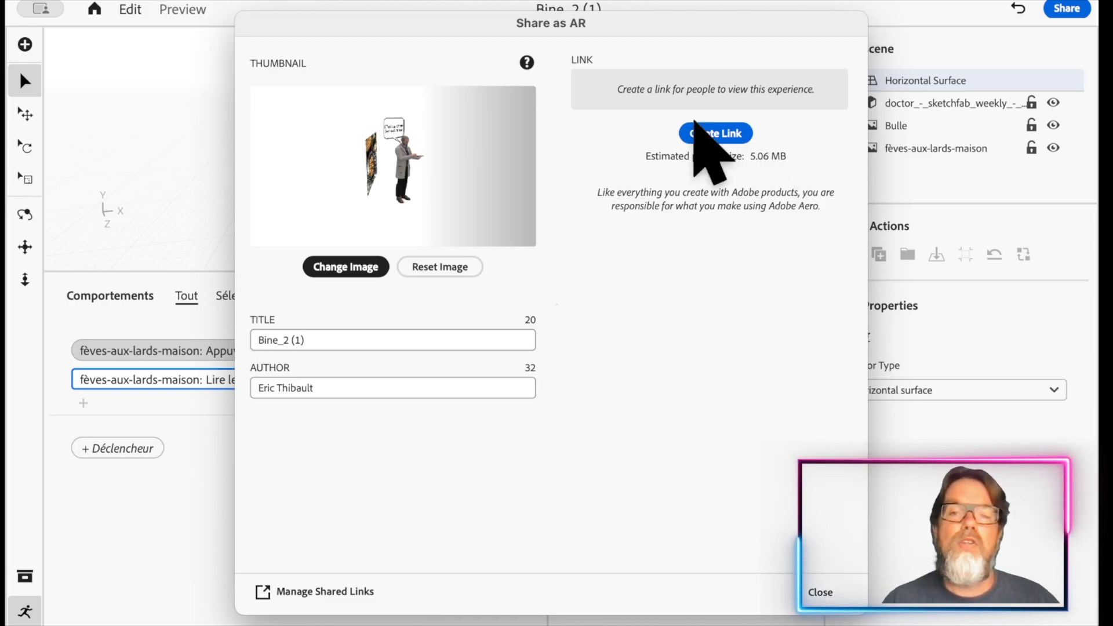
{"action": "left_click", "coordinate": [709, 134]}
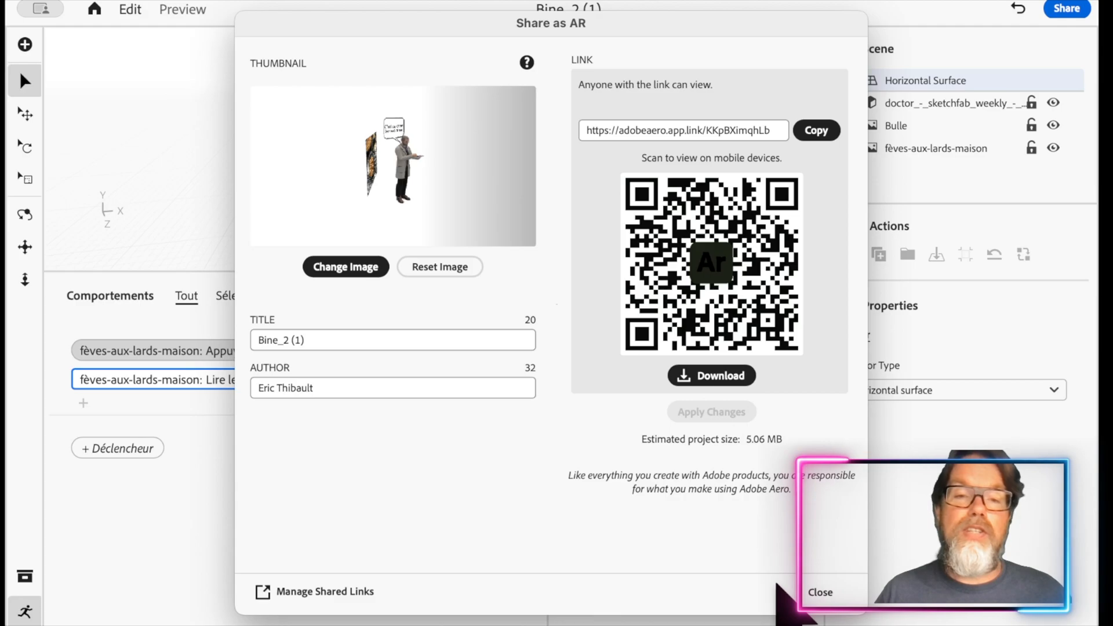
Rotate the baked-beans picture about its vertical axis and move it to the doctor's other side, at about X 60 cm and Z 144 cm.
{"action": "left_click", "coordinate": [819, 591]}
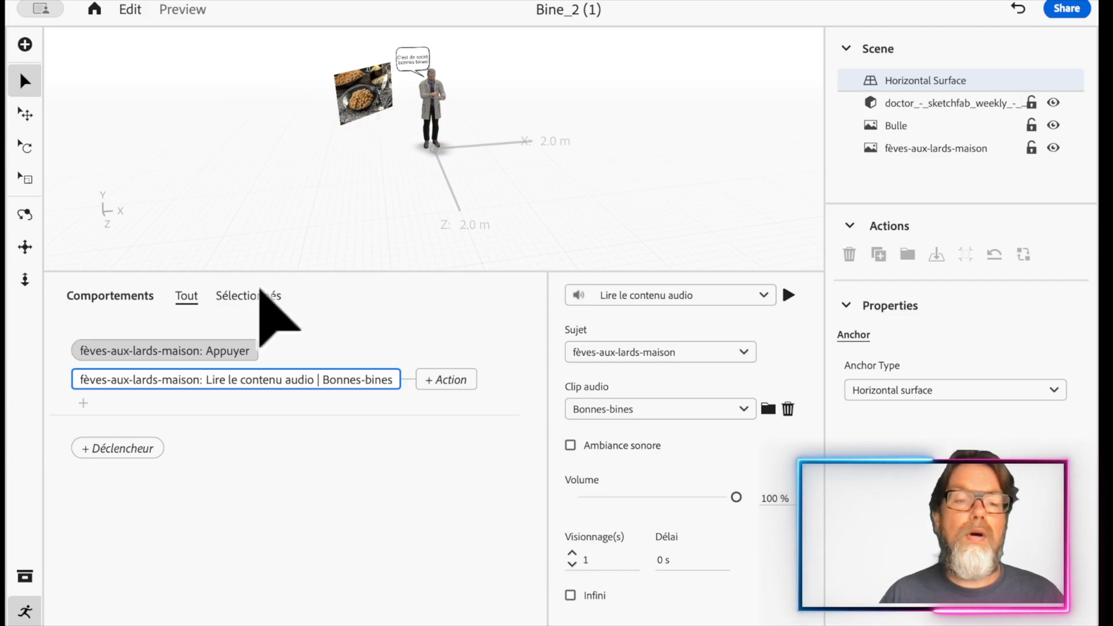
{"action": "left_click", "coordinate": [26, 611]}
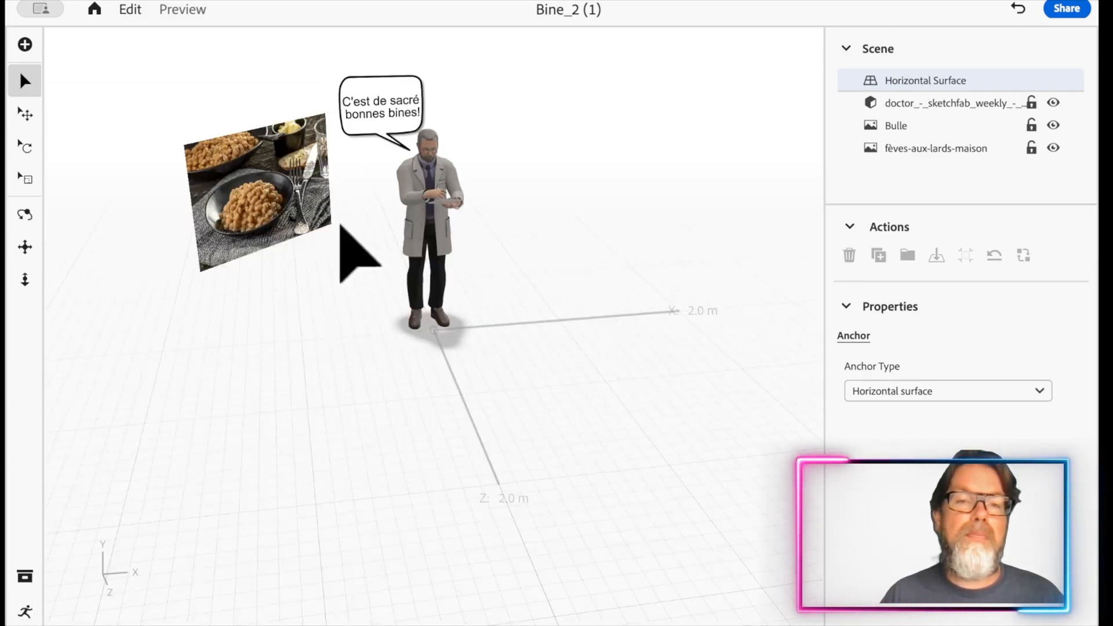
{"action": "left_click", "coordinate": [284, 219]}
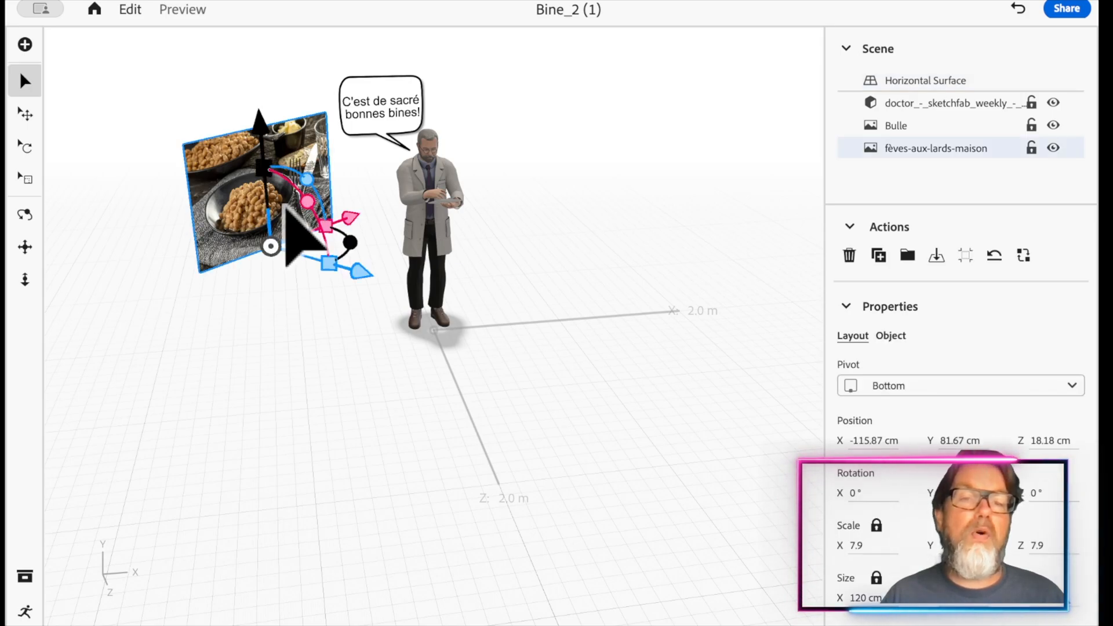
{"action": "left_click_drag", "start_coordinate": [348, 241], "coordinate": [251, 288]}
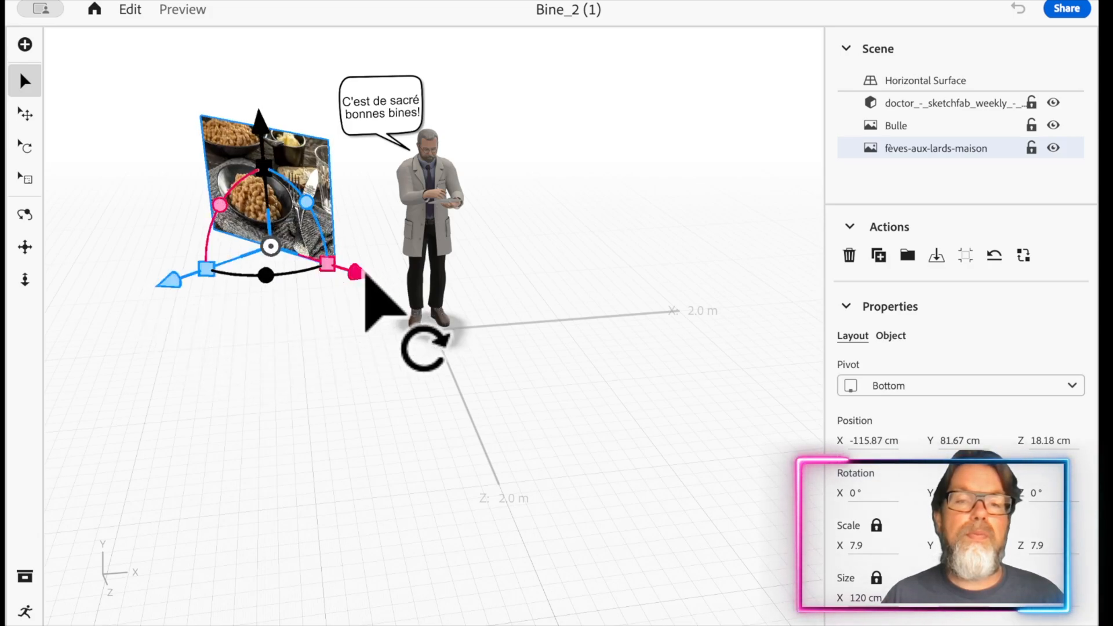
{"action": "left_click_drag", "start_coordinate": [362, 270], "coordinate": [689, 342]}
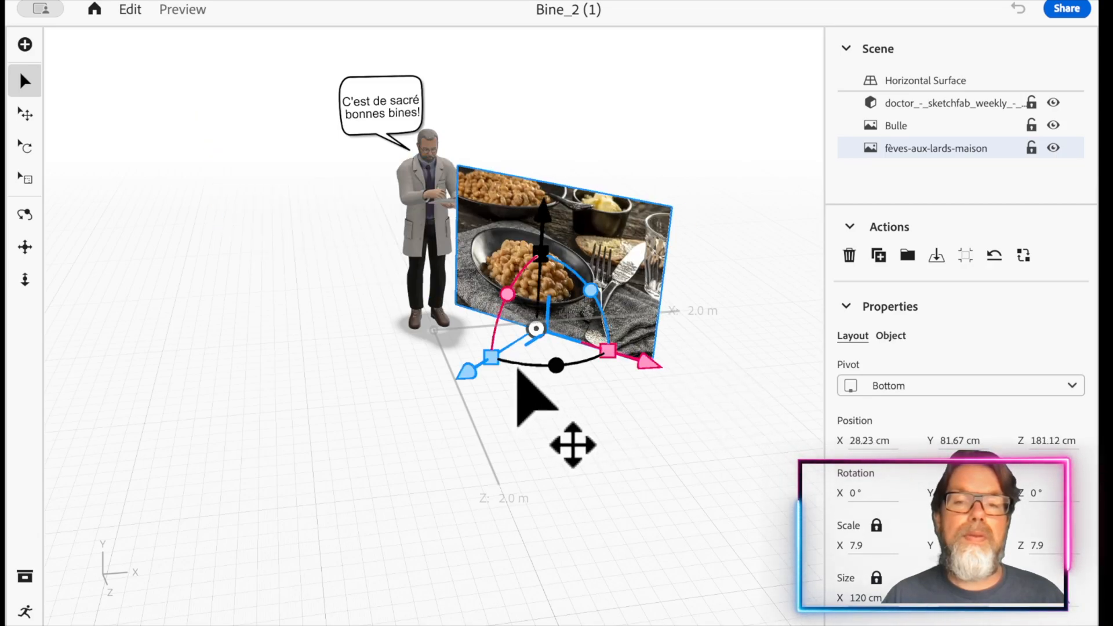
{"action": "left_click_drag", "start_coordinate": [486, 356], "coordinate": [517, 333]}
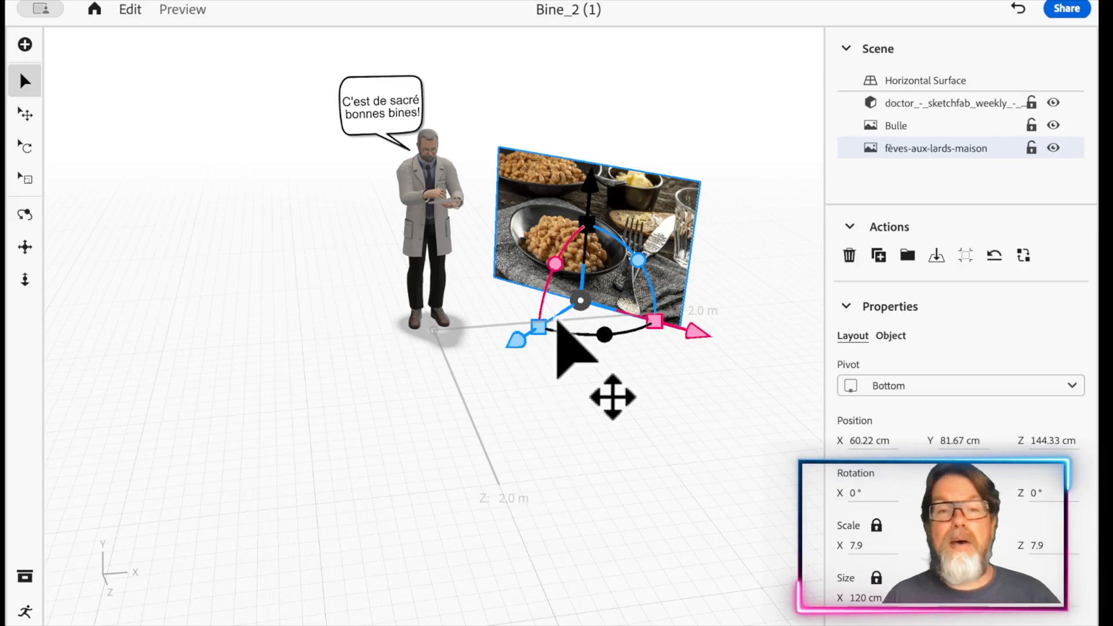
Apply the scene changes to the existing shared AR link and close the sharing dialog.
{"action": "left_click", "coordinate": [1066, 8]}
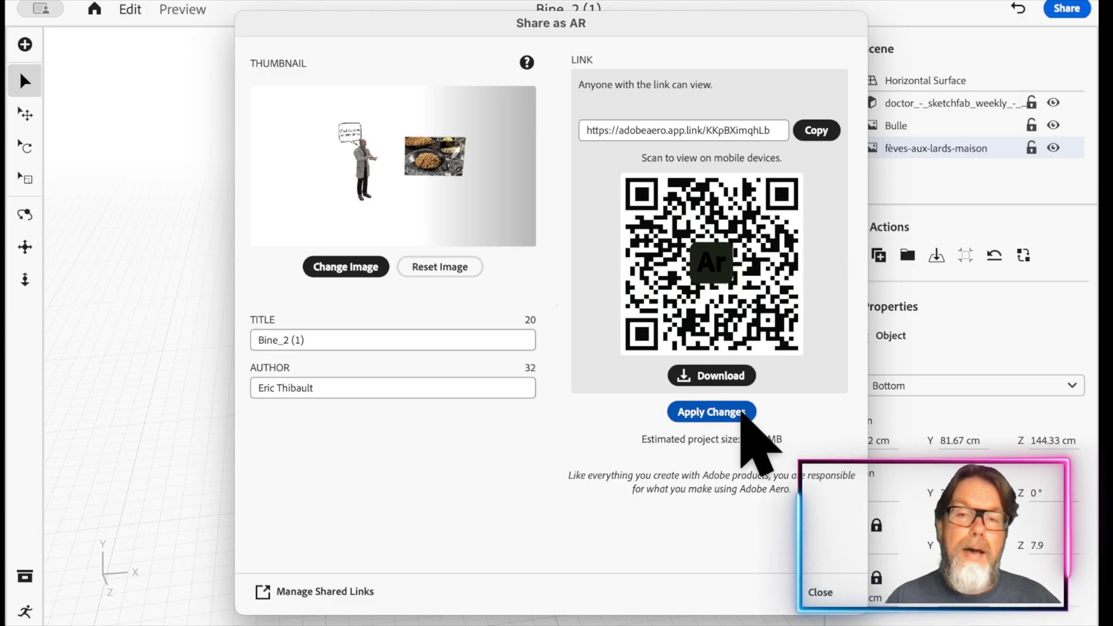
{"action": "left_click", "coordinate": [719, 411]}
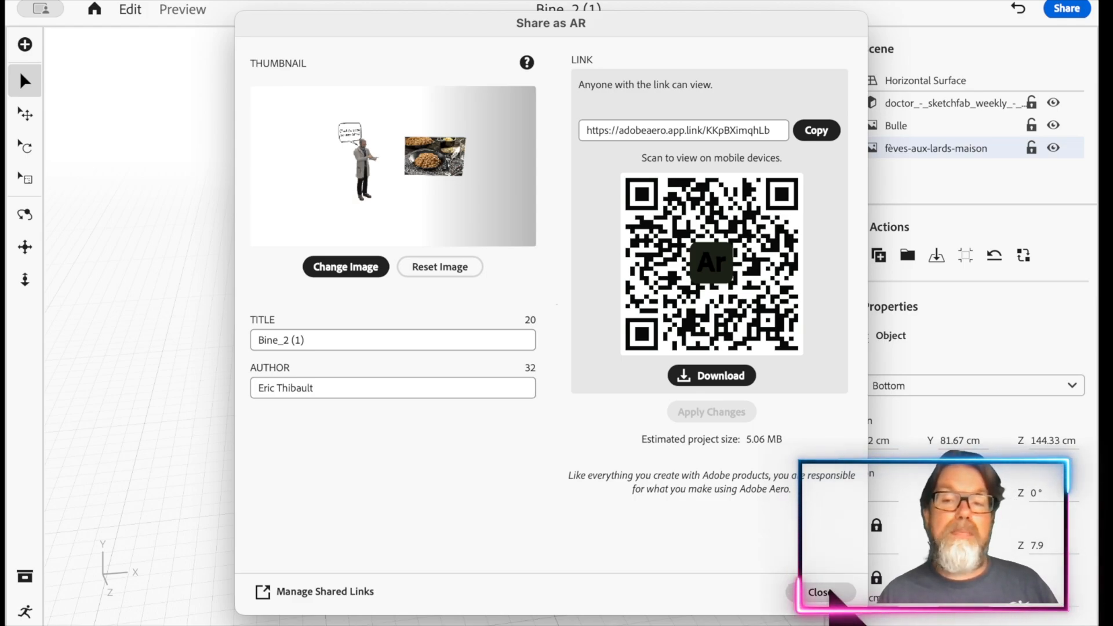
{"action": "left_click", "coordinate": [818, 592]}
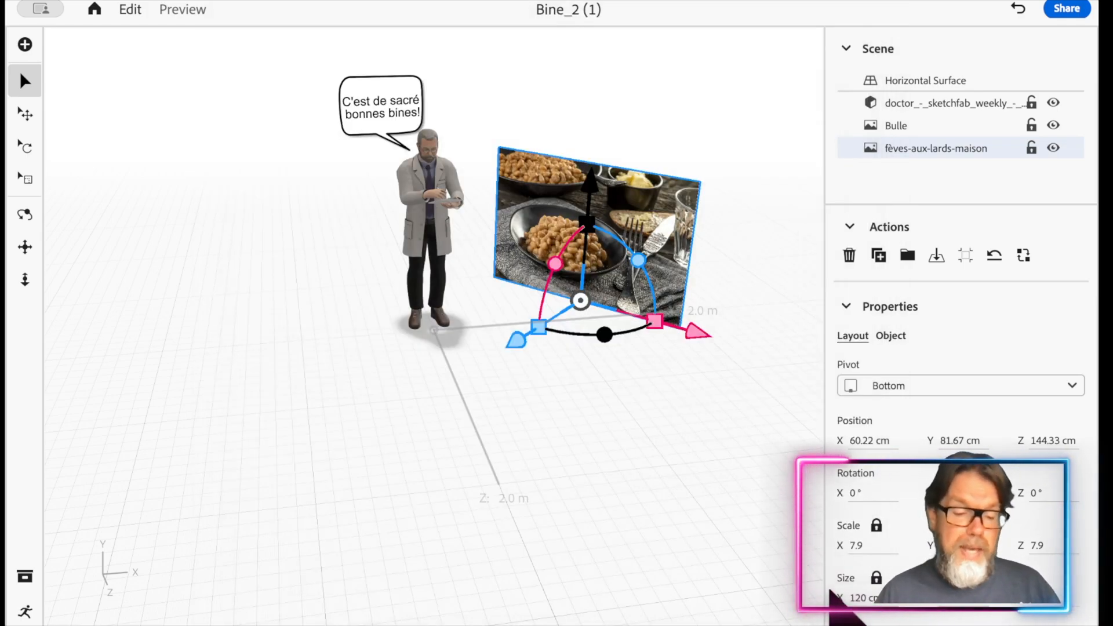